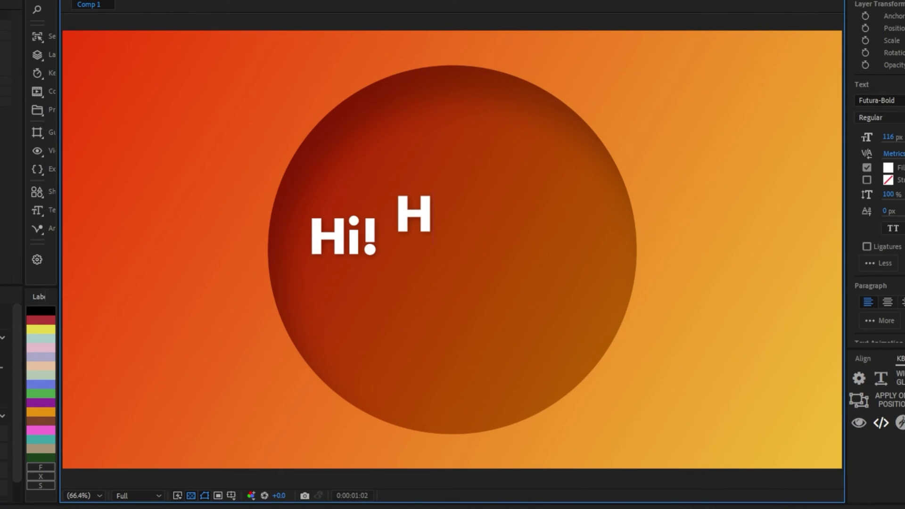
# Step: Type 'ow are ya!' to preview the bouncing words, then bring up Comp 1
pyautogui.write('ow are ya!')
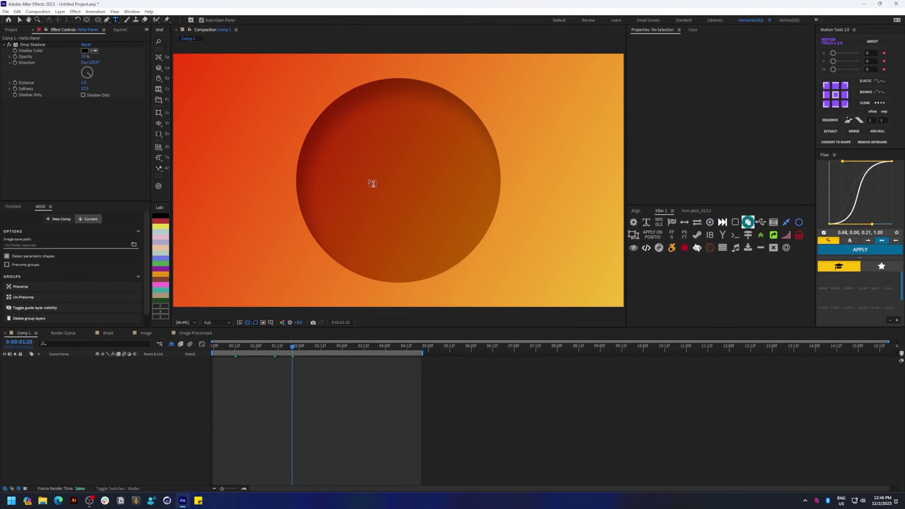
# Step: Type the title 'JUMPY TEXT ANIMATION' and scrub its font size down to 40 px
pyautogui.write('JUMPY')
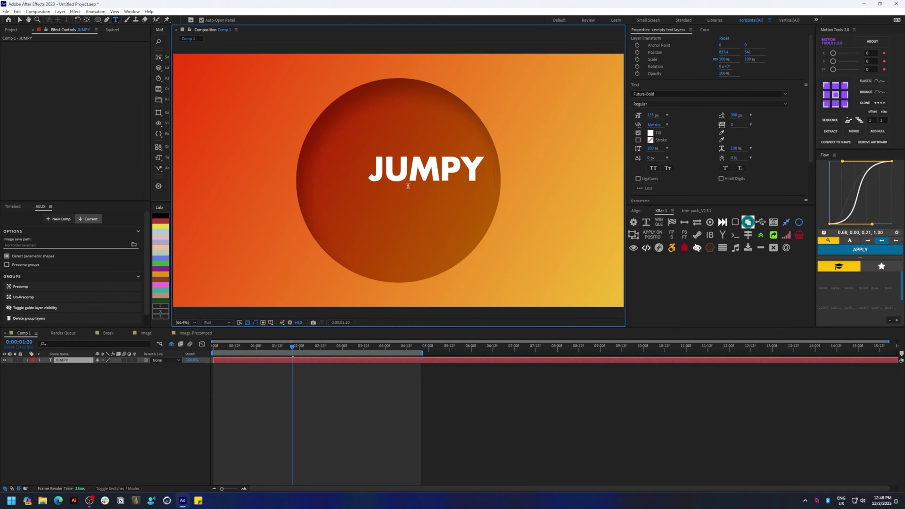
pyautogui.write(' TEXT')
pyautogui.write('ANIMATION')
pyautogui.press('Escape')
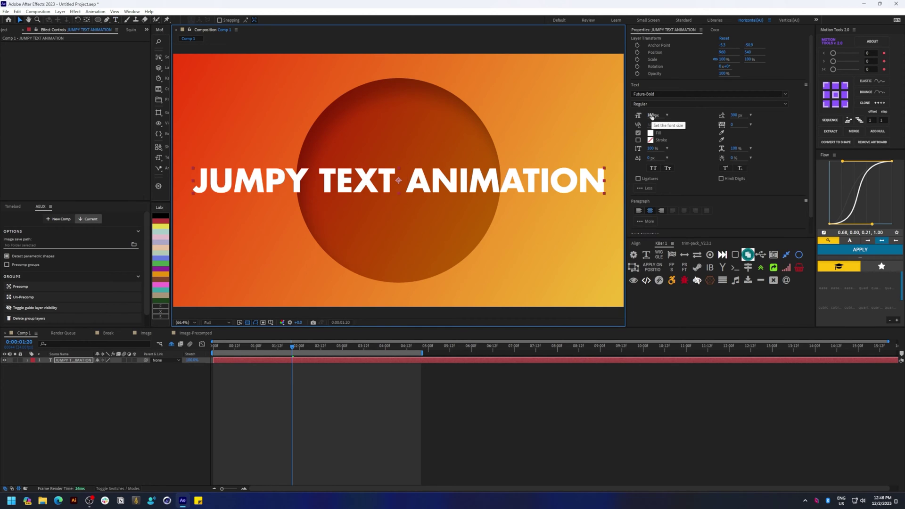
pyautogui.moveTo(653, 117); pyautogui.dragTo(627, 117)
# Step: Reselect the title layer and move the time indicator to 0:00:01:05
pyautogui.click(295, 395)
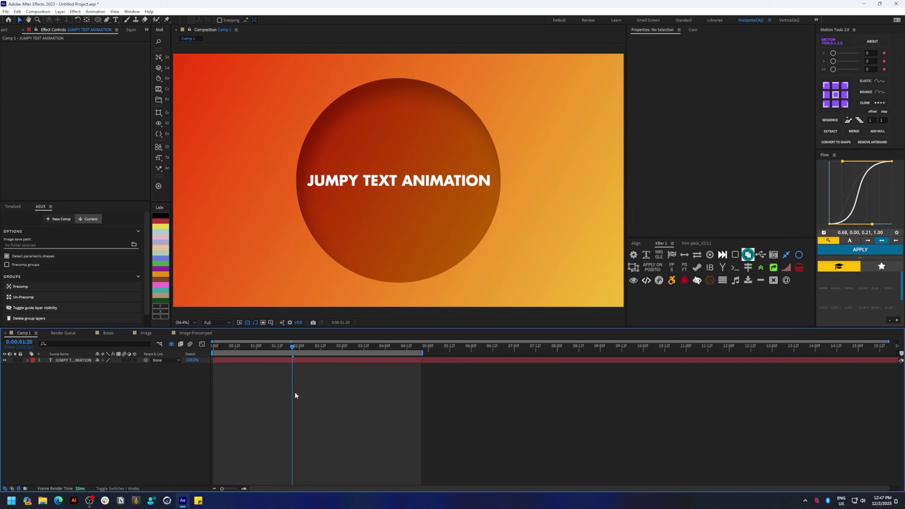
pyautogui.click(230, 348)
pyautogui.click(232, 360)
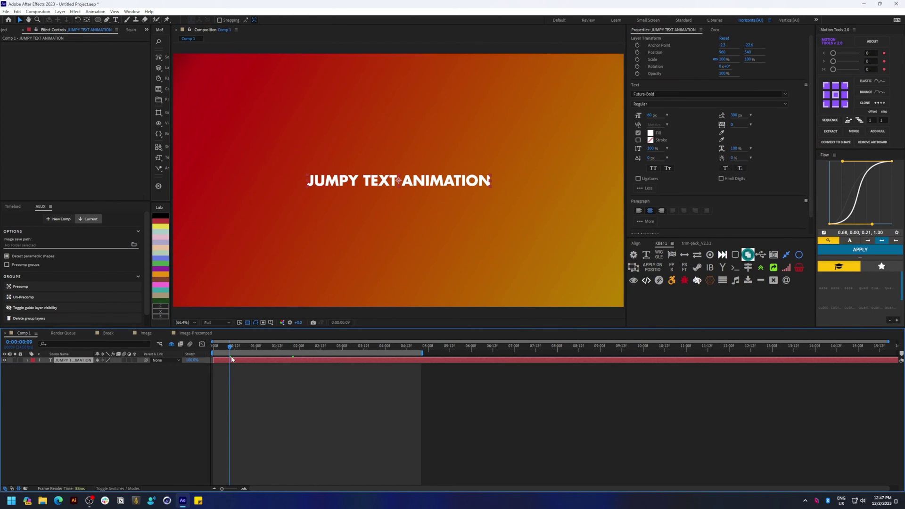
pyautogui.moveTo(236, 349); pyautogui.dragTo(262, 347)
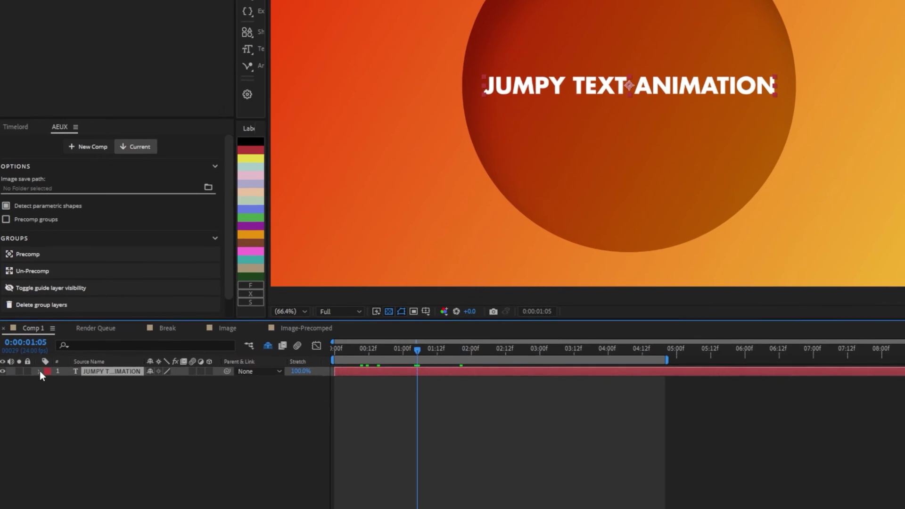
# Step: Add Animator 1 with Position to the title, then add Opacity to the same animator
pyautogui.click(39, 372)
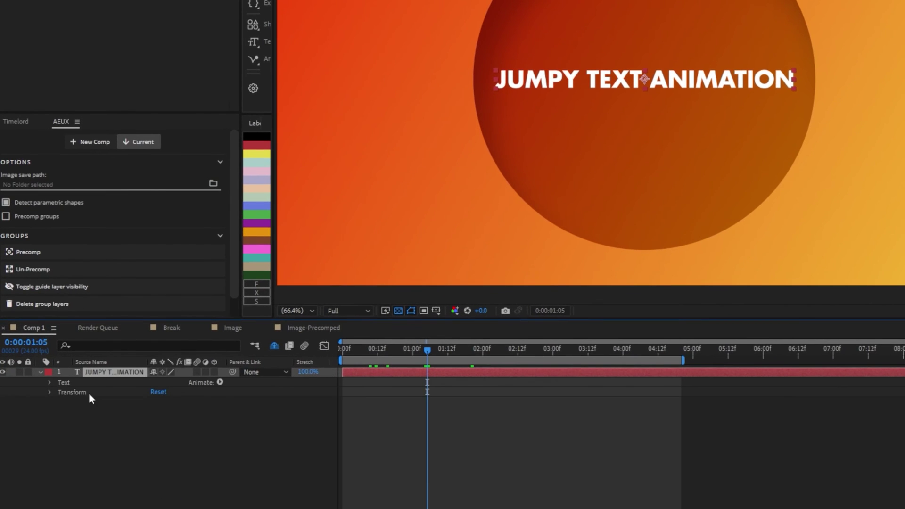
pyautogui.click(220, 382)
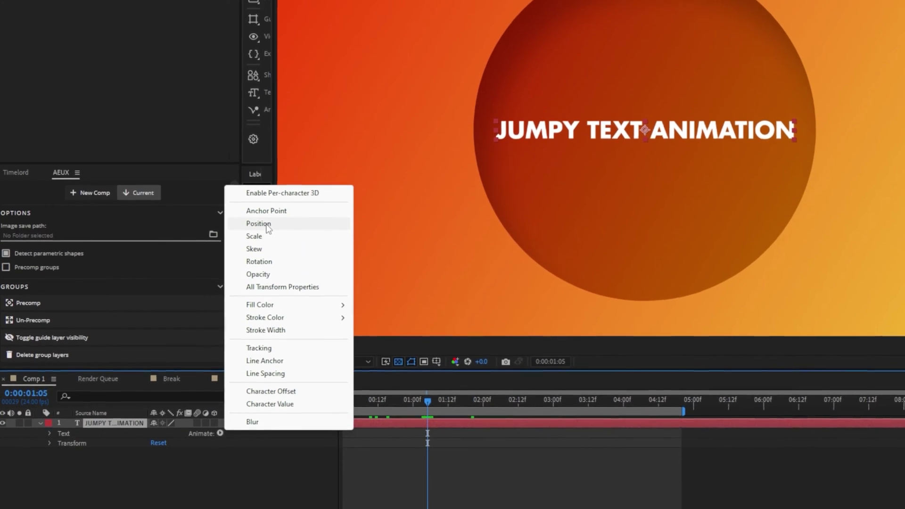
pyautogui.click(268, 228)
pyautogui.click(240, 474)
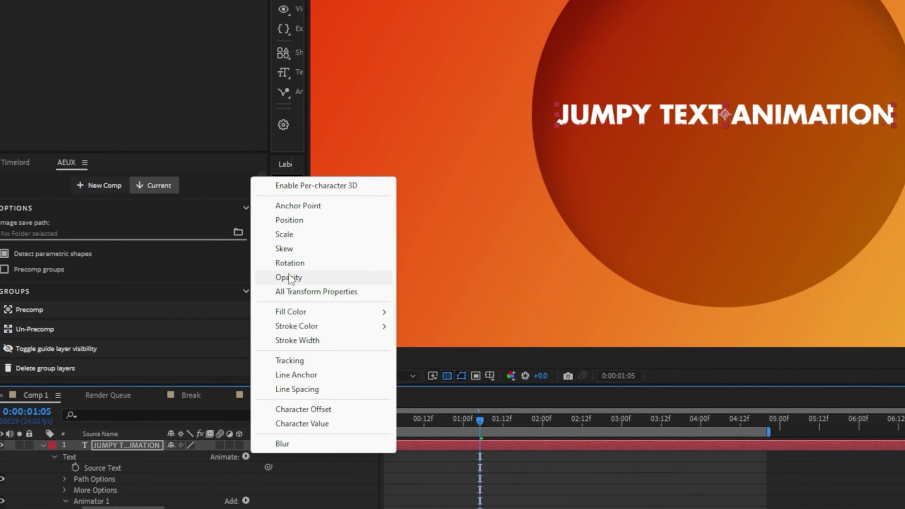
pyautogui.click(290, 277)
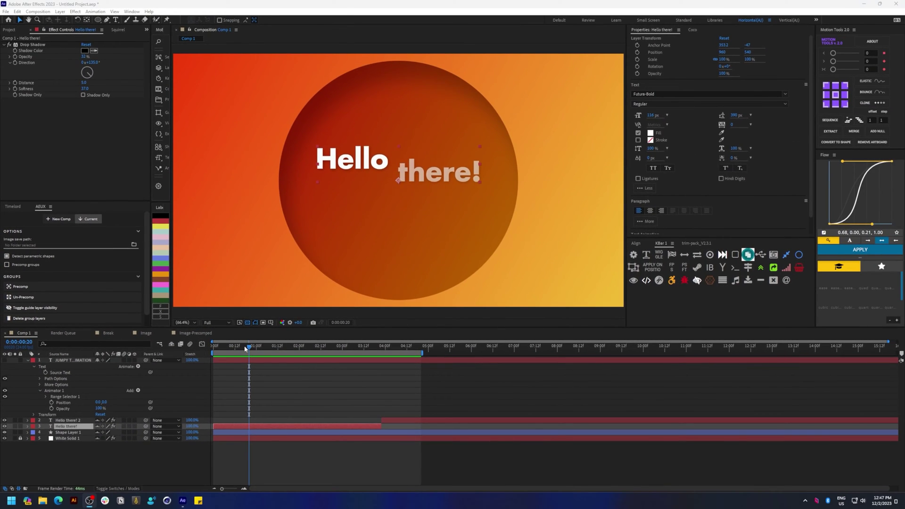
pyautogui.moveTo(246, 348)
pyautogui.mouseDown()
pyautogui.moveTo(234, 349)
pyautogui.moveTo(276, 359)
pyautogui.moveTo(238, 357)
pyautogui.mouseUp()
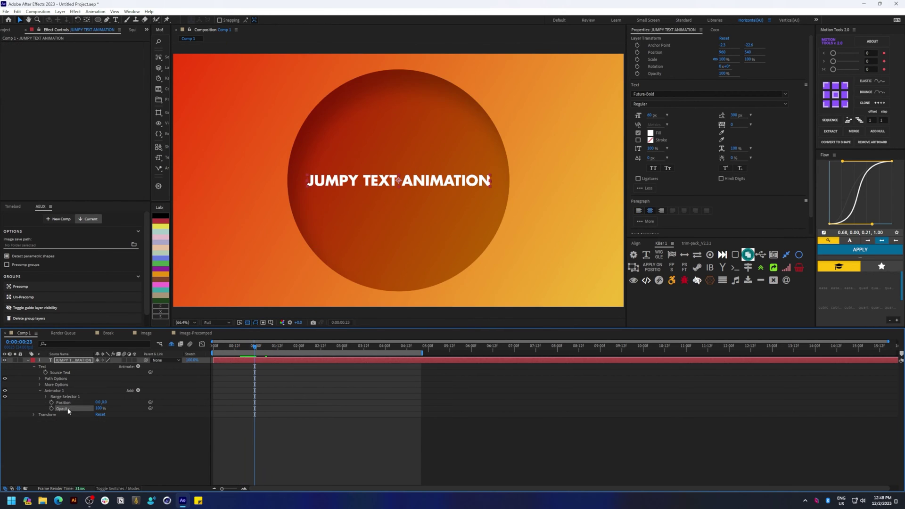
# Step: Set Animator 1's Position to 0,131 and its Opacity to 0%
pyautogui.click(118, 417)
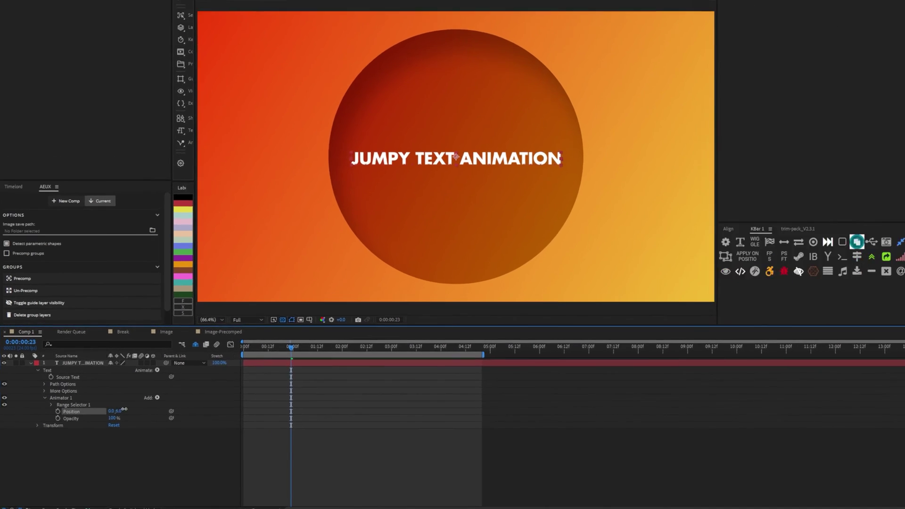
pyautogui.moveTo(107, 402); pyautogui.dragTo(146, 408)
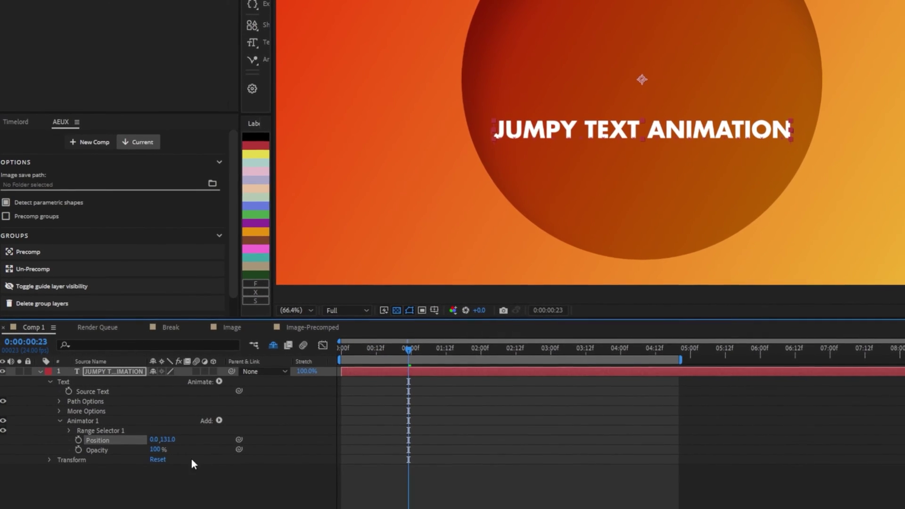
pyautogui.moveTo(156, 450); pyautogui.dragTo(71, 440)
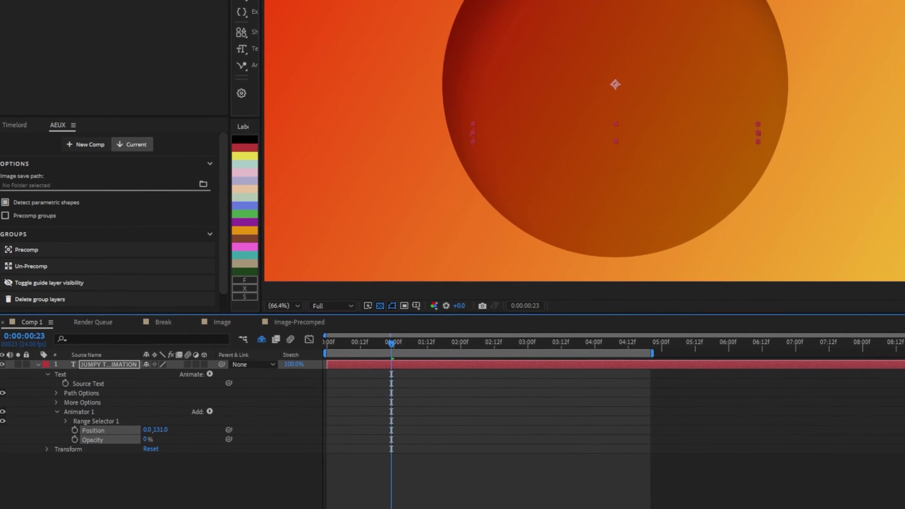
pyautogui.click(350, 481)
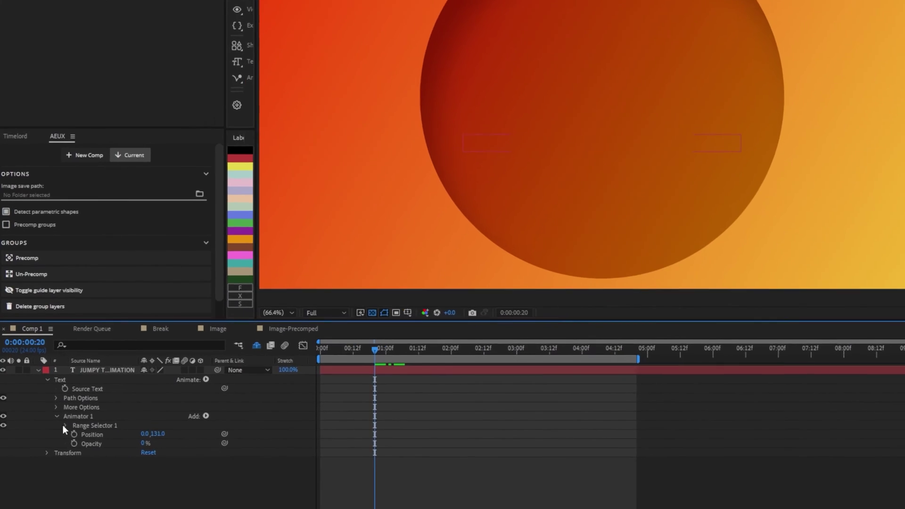
# Step: Expand Range Selector 1 and scrub End and Offset until JUMPY TEXT shows while ANIMATION rises
pyautogui.click(46, 396)
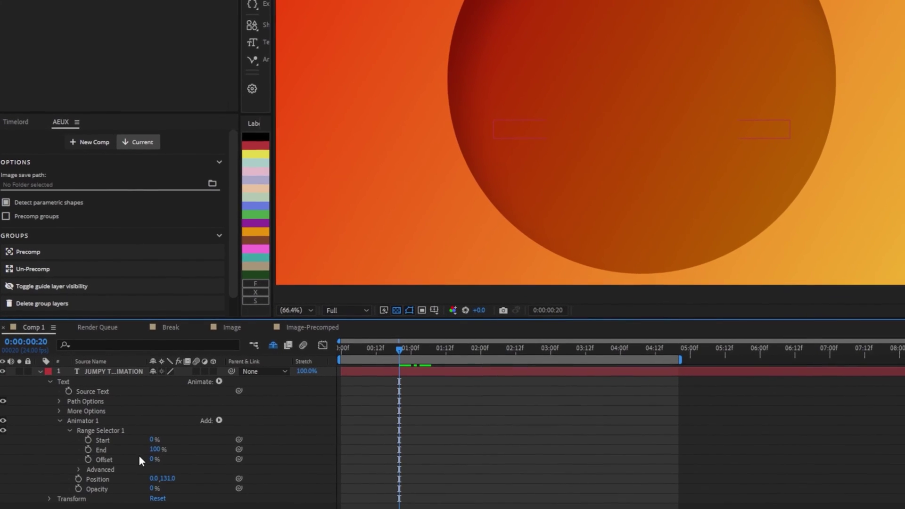
pyautogui.click(108, 429)
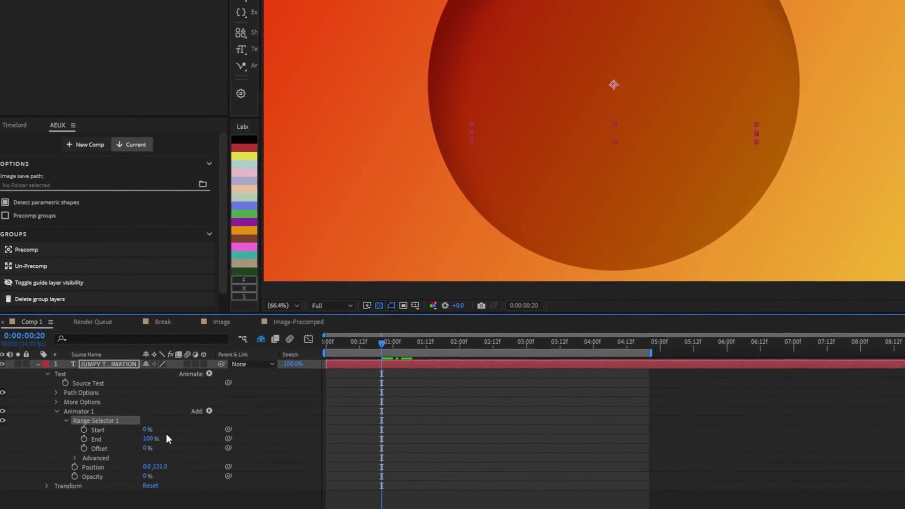
pyautogui.moveTo(148, 439); pyautogui.dragTo(129, 439)
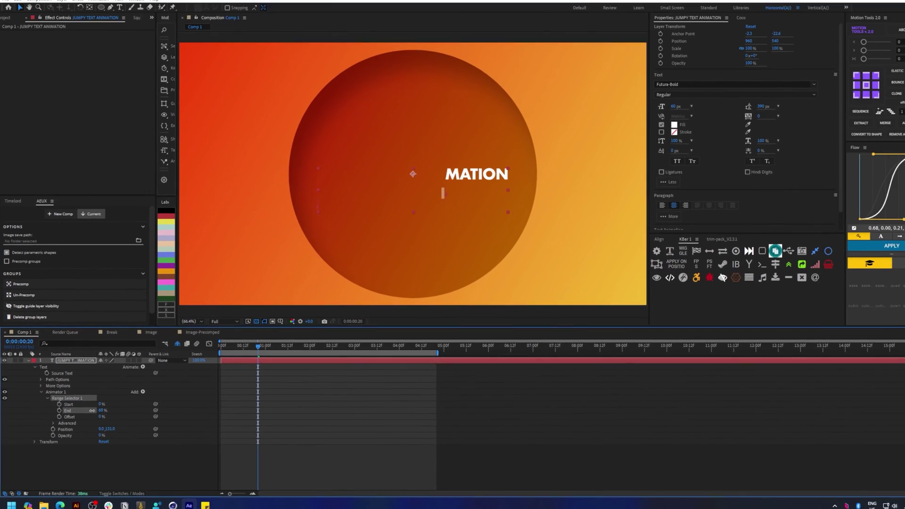
pyautogui.moveTo(92, 411); pyautogui.dragTo(96, 411)
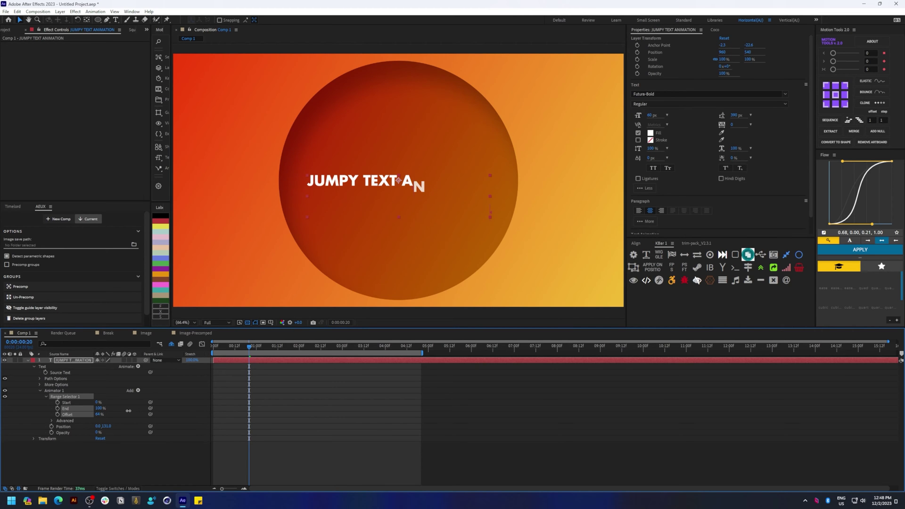
# Step: Set Range Selector 1's Based On to Words and shift Offset to 74%
pyautogui.click(126, 412)
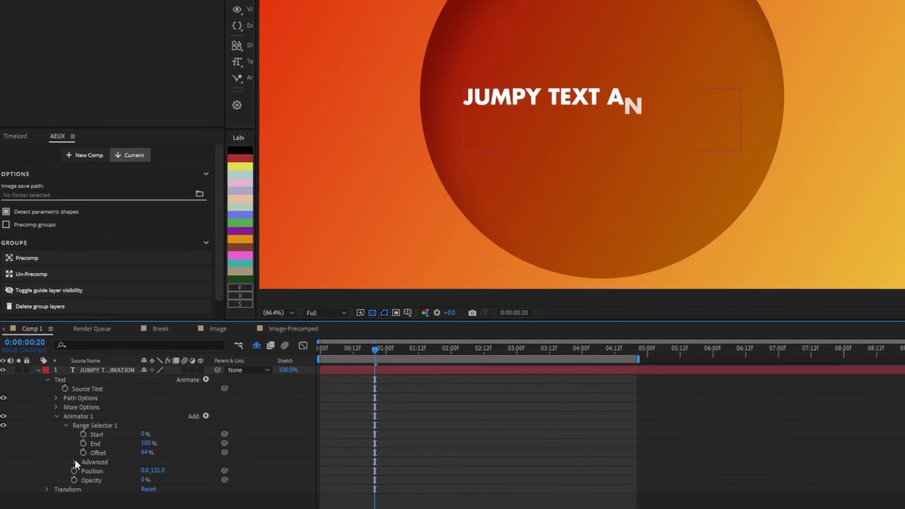
pyautogui.click(53, 423)
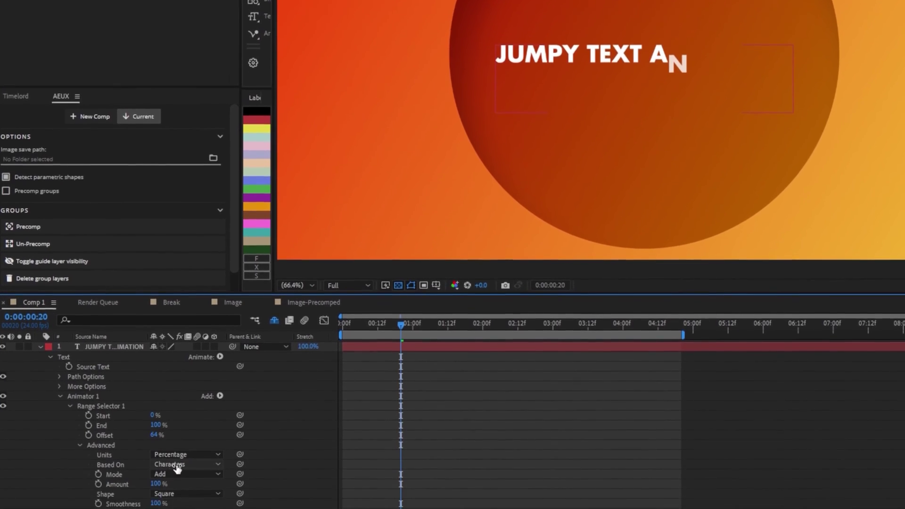
pyautogui.click(177, 466)
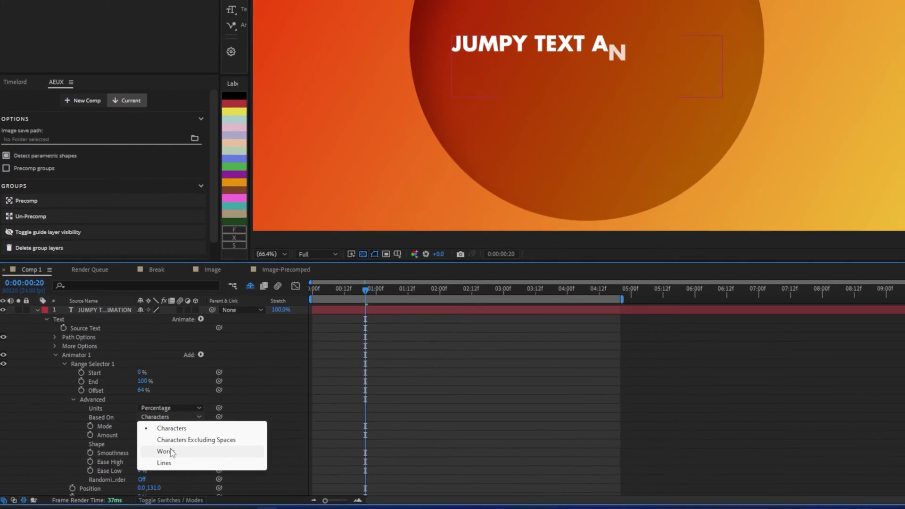
pyautogui.click(171, 452)
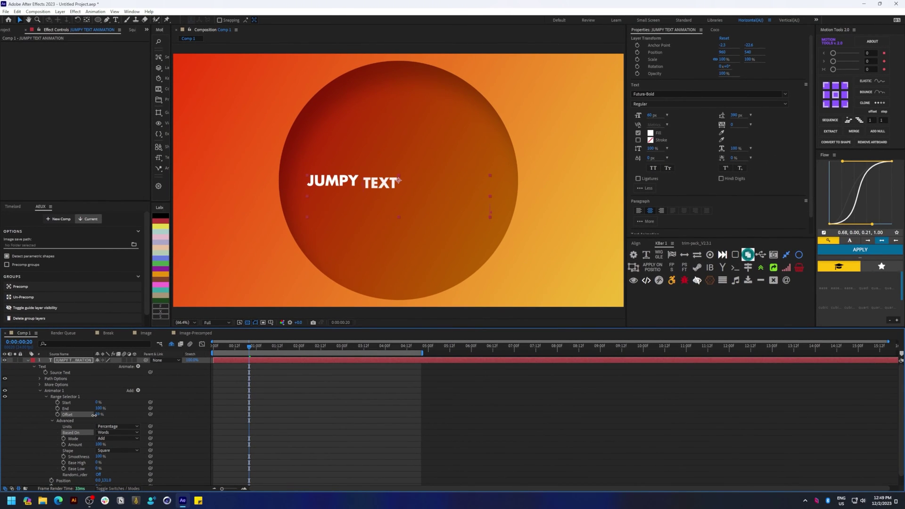
pyautogui.moveTo(86, 415); pyautogui.dragTo(105, 416)
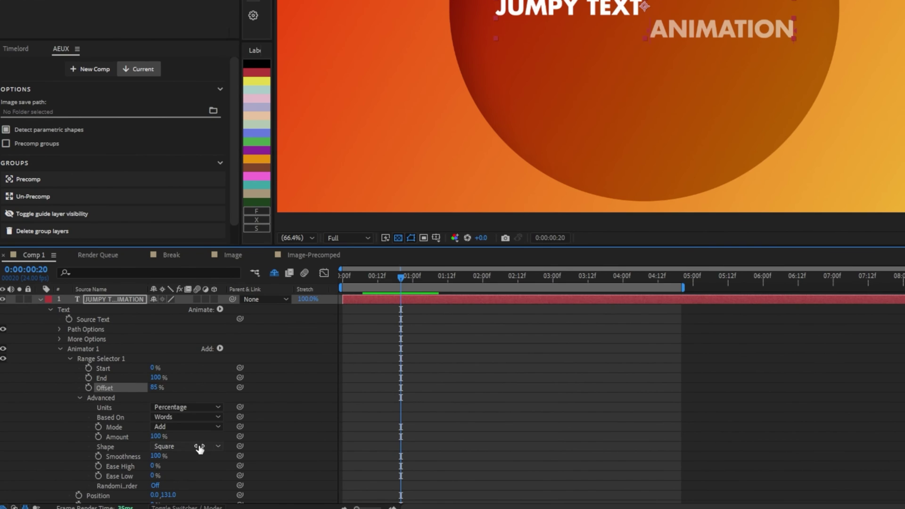
# Step: Set the range Shape to Ramp Up, test the stagger, then set Offset to -100%
pyautogui.click(199, 448)
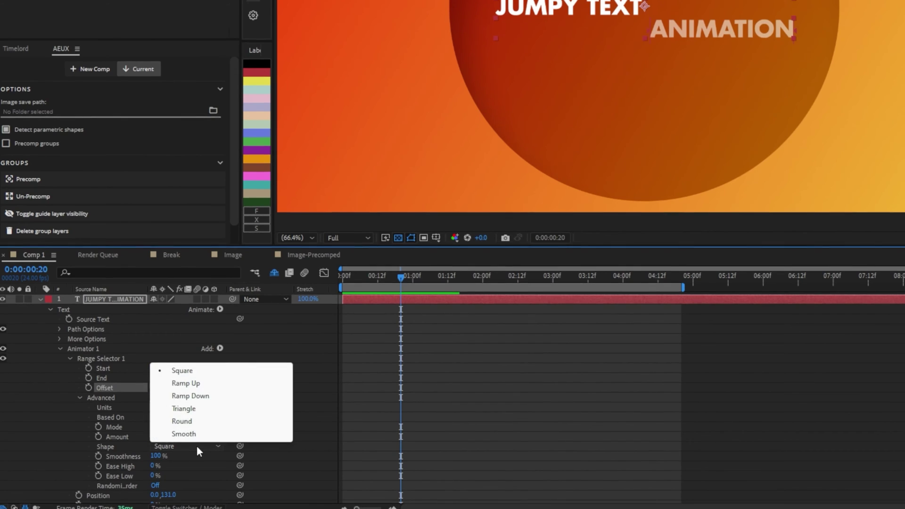
pyautogui.click(201, 381)
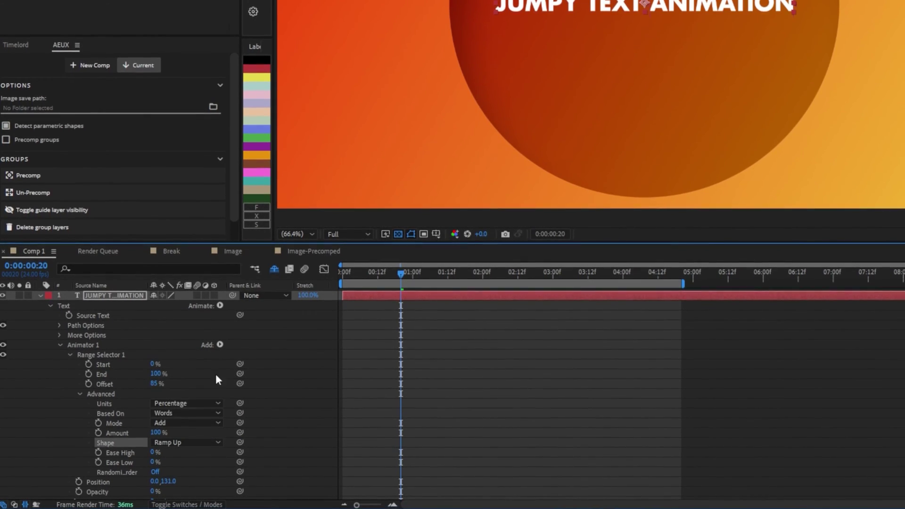
pyautogui.moveTo(157, 383); pyautogui.dragTo(125, 376)
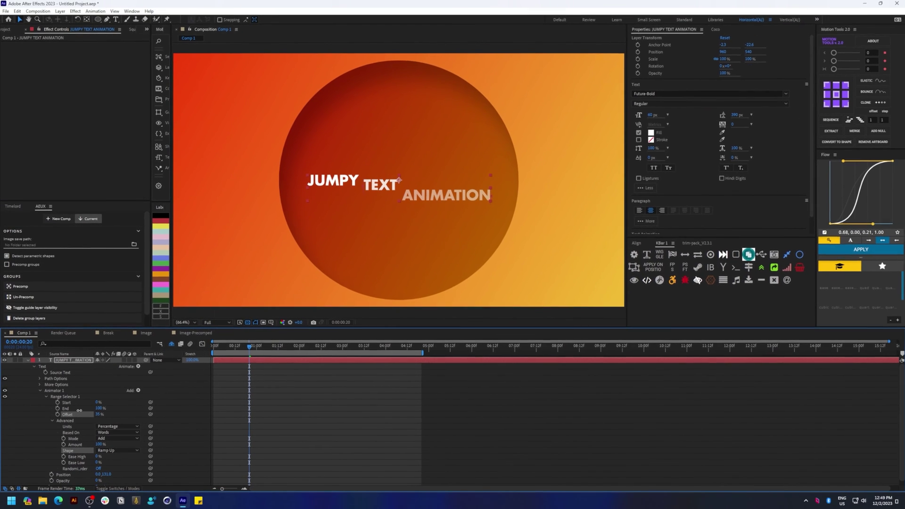
pyautogui.moveTo(80, 411); pyautogui.dragTo(73, 409)
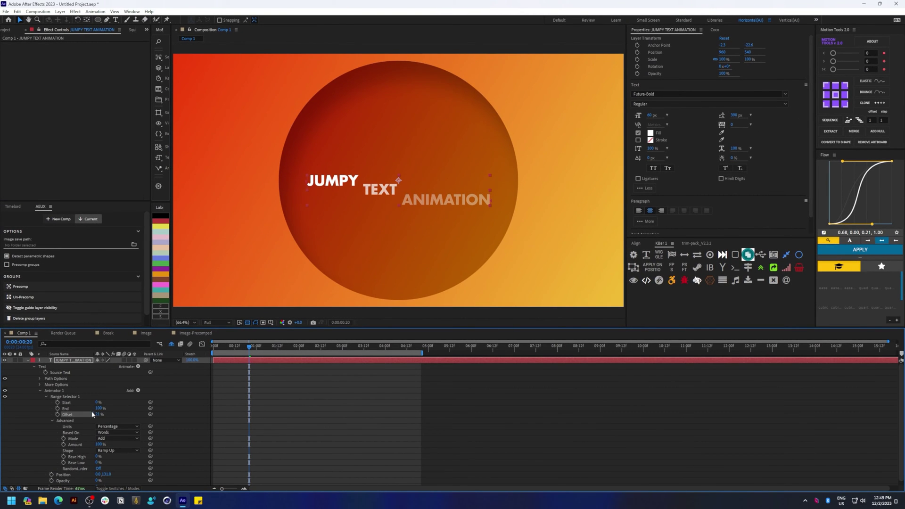
pyautogui.moveTo(94, 414); pyautogui.dragTo(40, 414)
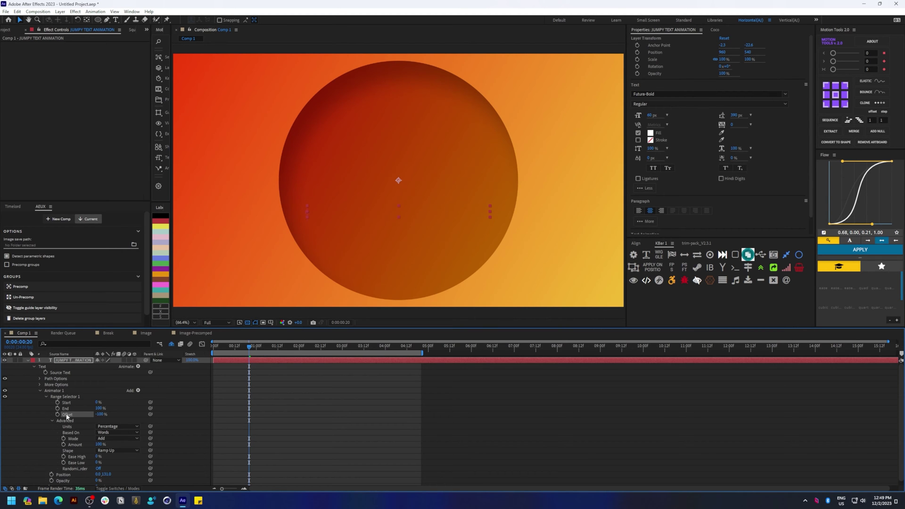
# Step: Keyframe Offset from -100% at 0:20 to 100% at 1:15 and apply Easy Ease
pyautogui.click(57, 414)
pyautogui.click(282, 346)
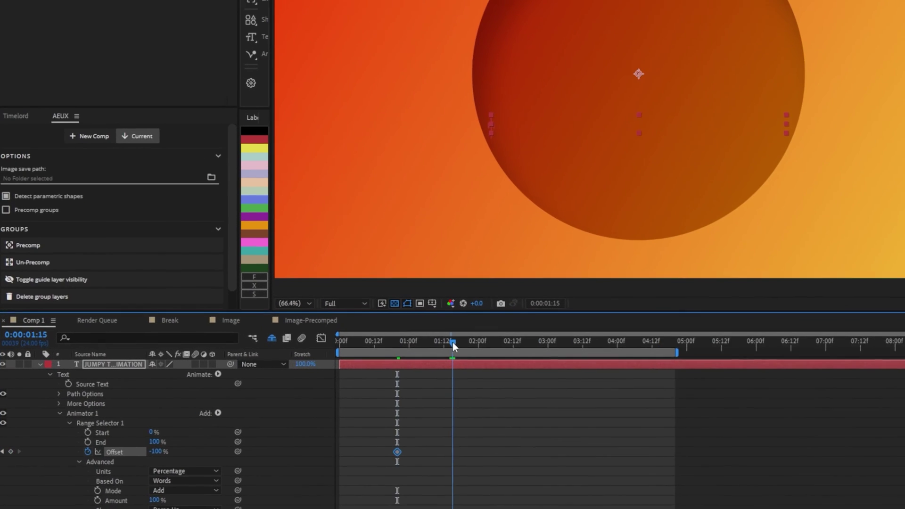
pyautogui.moveTo(156, 453); pyautogui.dragTo(281, 446)
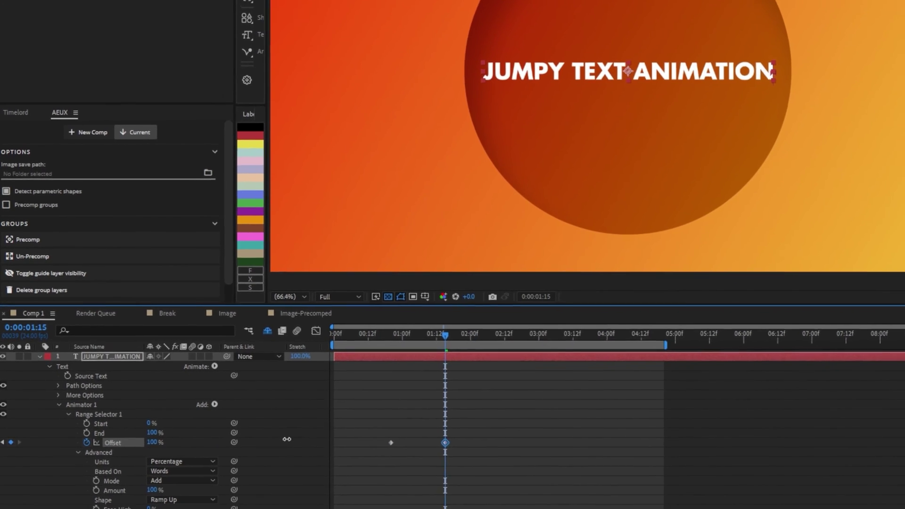
pyautogui.moveTo(440, 418); pyautogui.dragTo(320, 426)
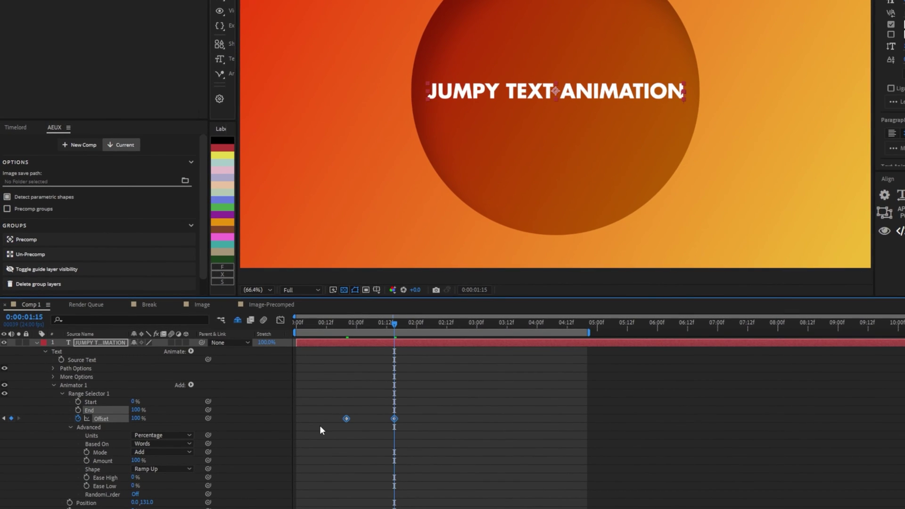
pyautogui.press('F9')
pyautogui.click(379, 428)
# Step: Preview the word animation from 0:20 and raise Ease Low to 34%
pyautogui.moveTo(364, 322); pyautogui.dragTo(347, 328)
pyautogui.press('space')
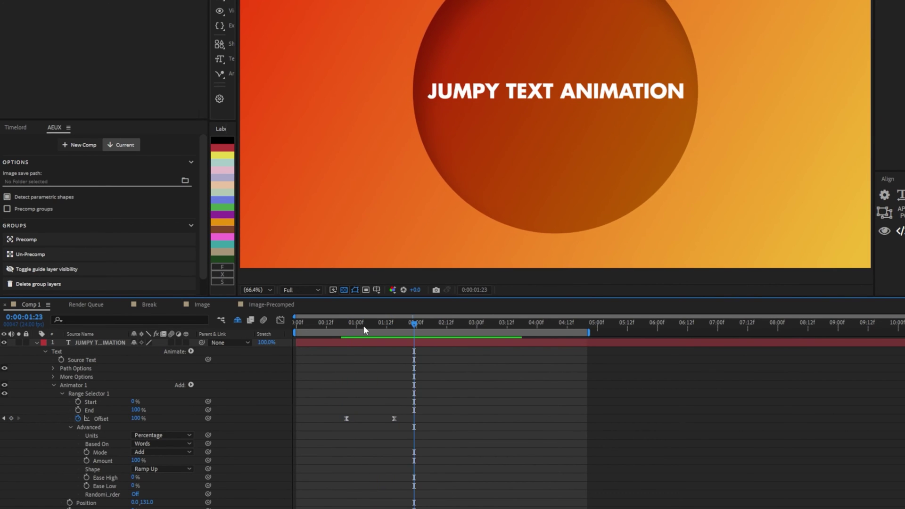
pyautogui.click(367, 324)
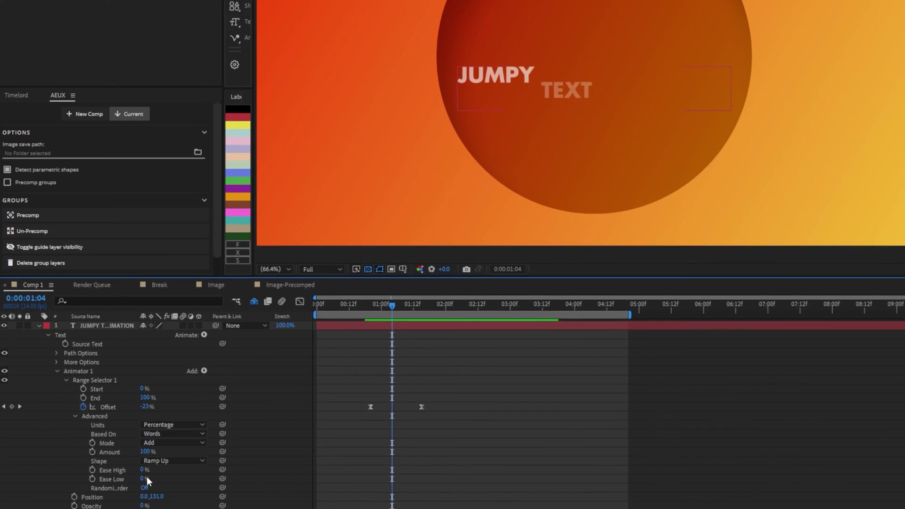
pyautogui.moveTo(147, 481); pyautogui.dragTo(153, 478)
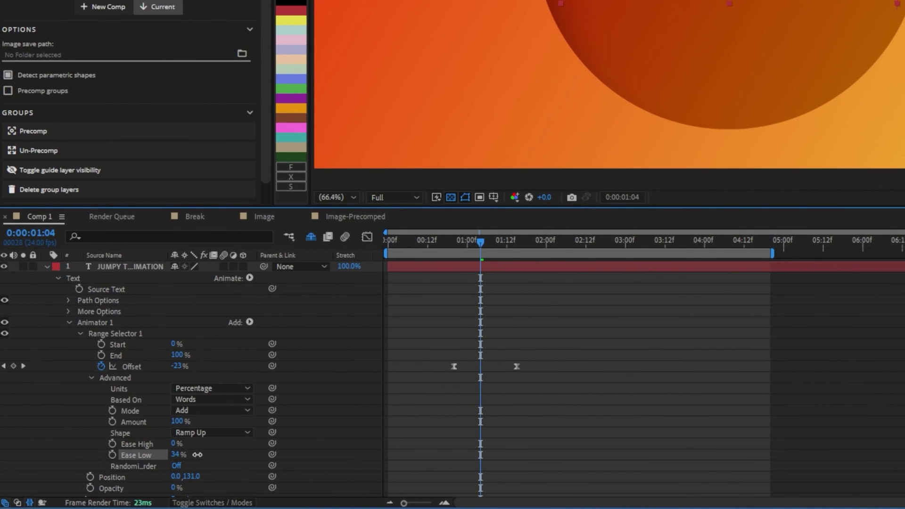
# Step: Set Ease High to 39% and Ease Low to 84%, then preview the eased rise
pyautogui.moveTo(172, 444); pyautogui.dragTo(175, 444)
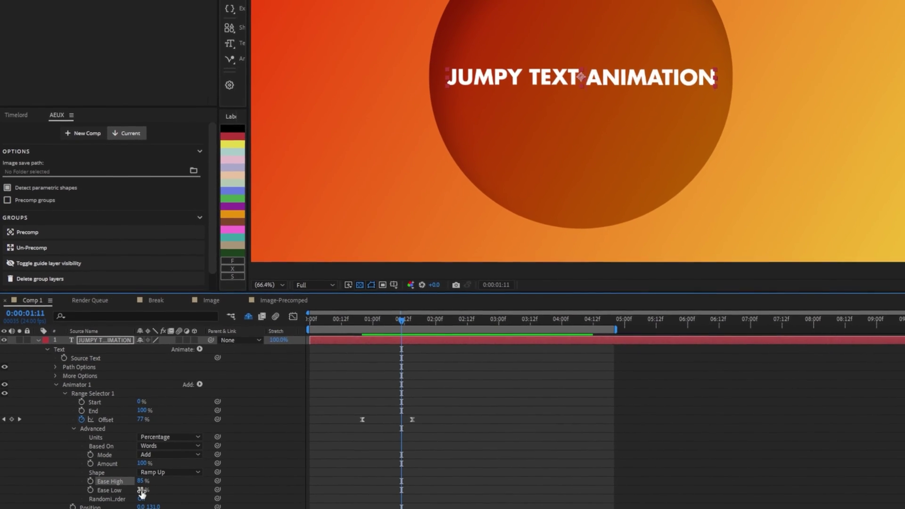
pyautogui.moveTo(142, 494); pyautogui.dragTo(154, 492)
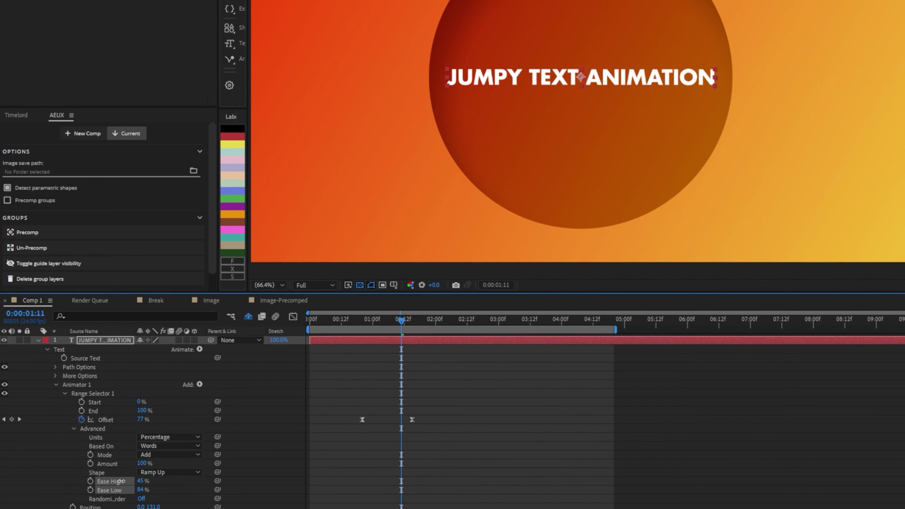
pyautogui.click(358, 321)
pyautogui.press('space')
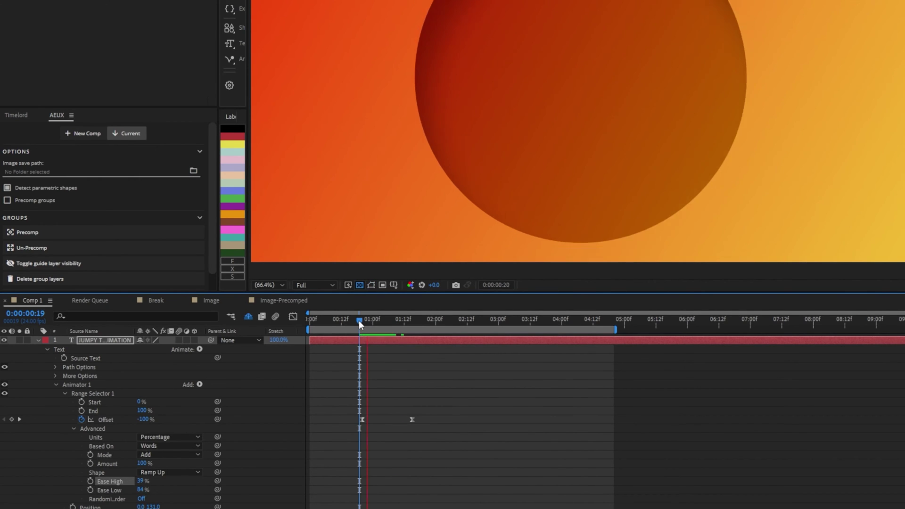
pyautogui.press('space')
pyautogui.moveTo(362, 320); pyautogui.dragTo(407, 330)
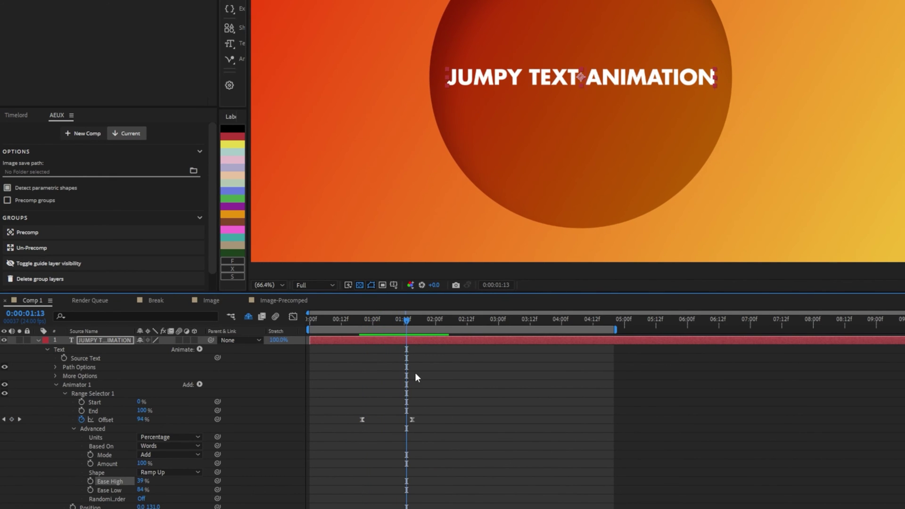
# Step: Collapse Range Selector 1 and reselect the title layer
pyautogui.click(416, 374)
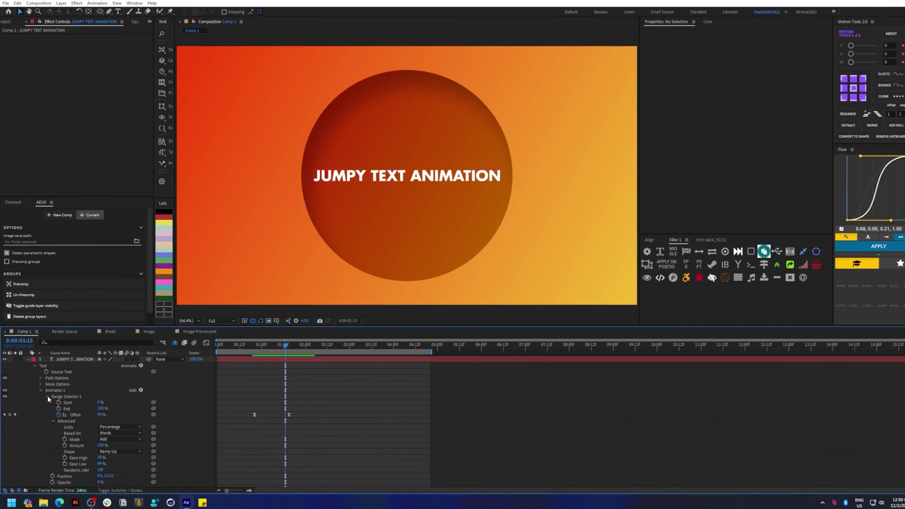
pyautogui.click(65, 393)
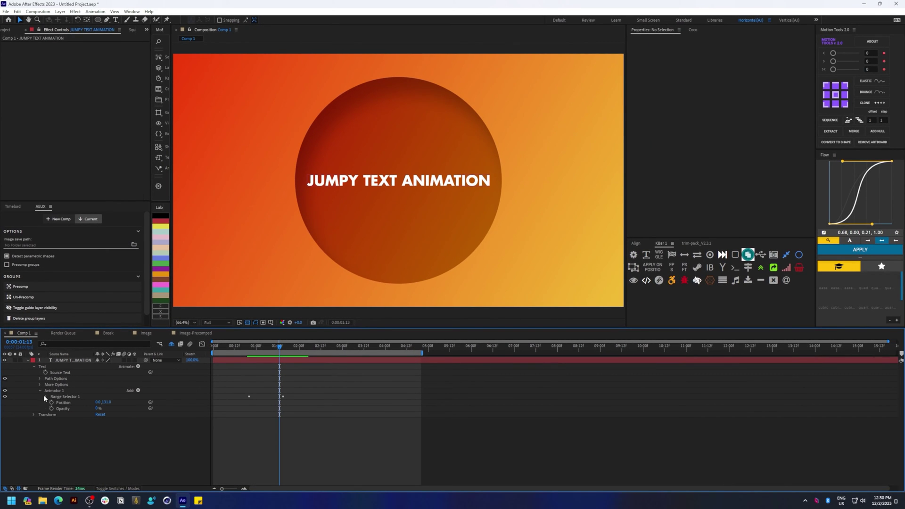
pyautogui.click(61, 373)
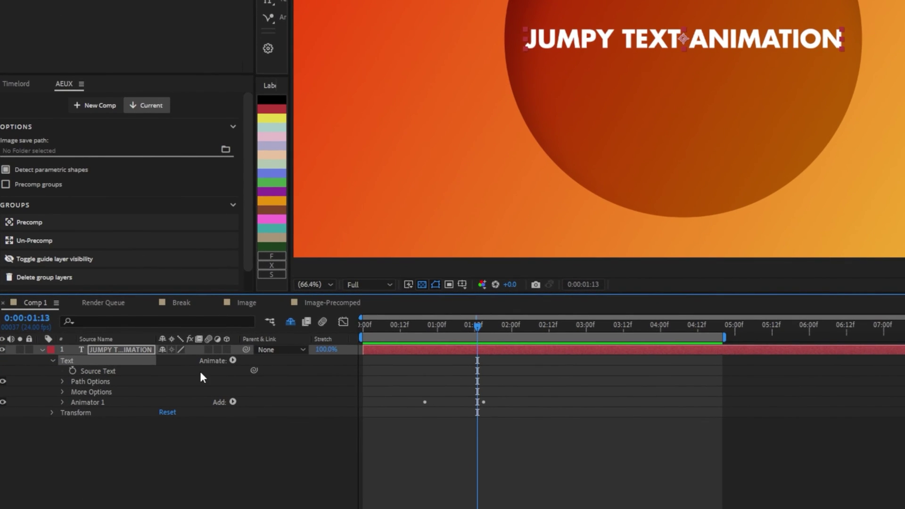
# Step: Add Animator 2 with Position and set its offset to 0,-66
pyautogui.click(233, 360)
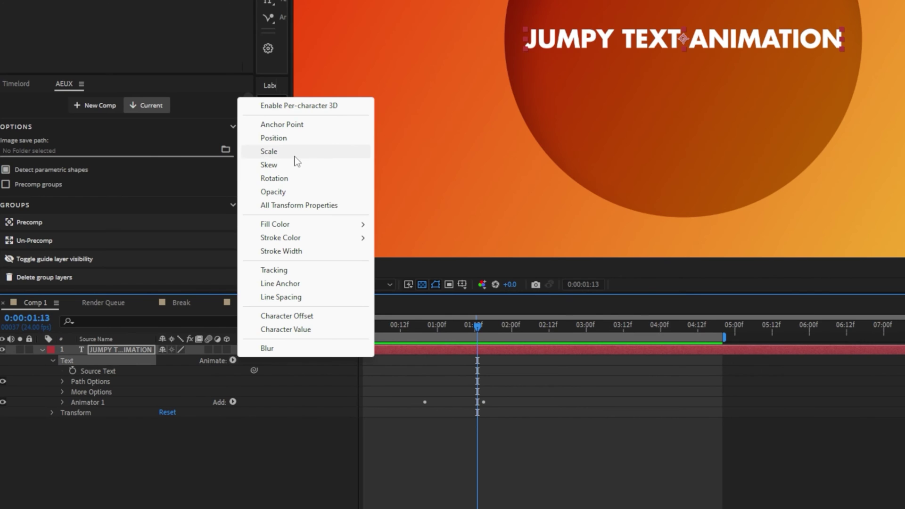
pyautogui.click(298, 139)
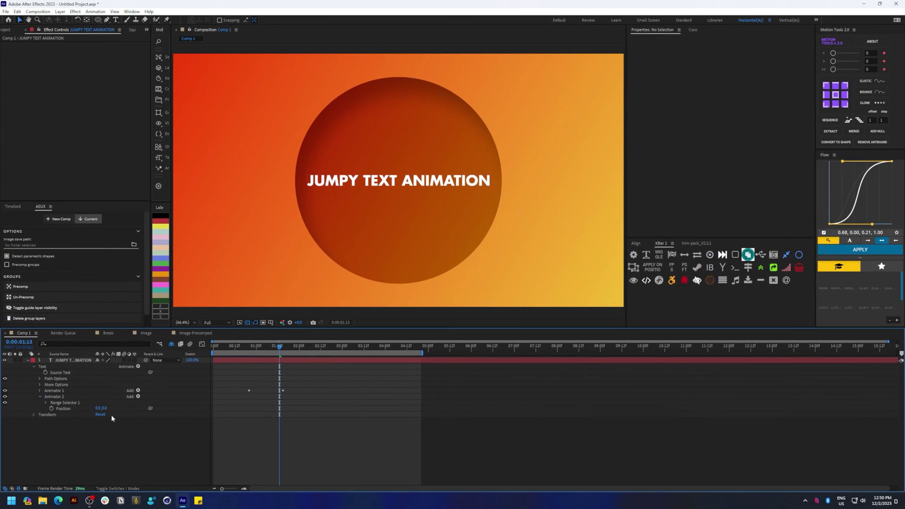
pyautogui.moveTo(104, 407); pyautogui.dragTo(76, 414)
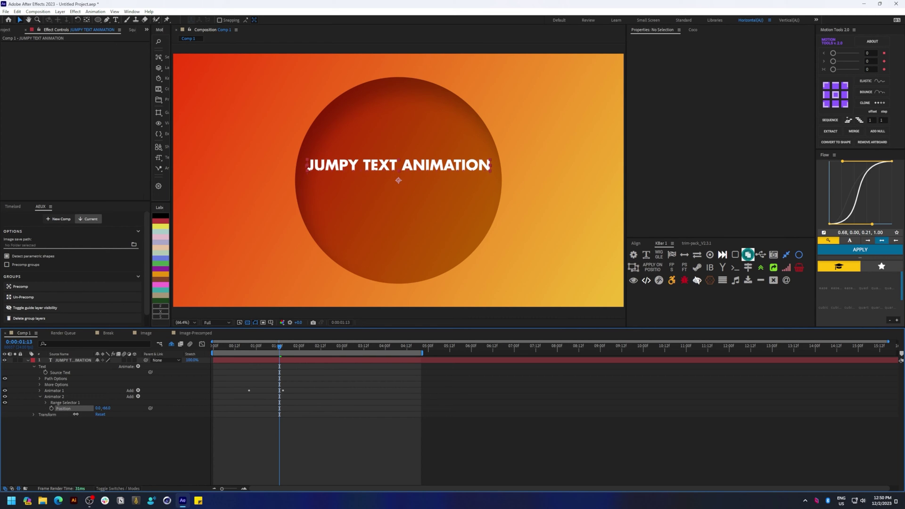
# Step: In Animator 2's Range Selector 1, set Based On to Words and Shape to Ramp Up
pyautogui.click(46, 402)
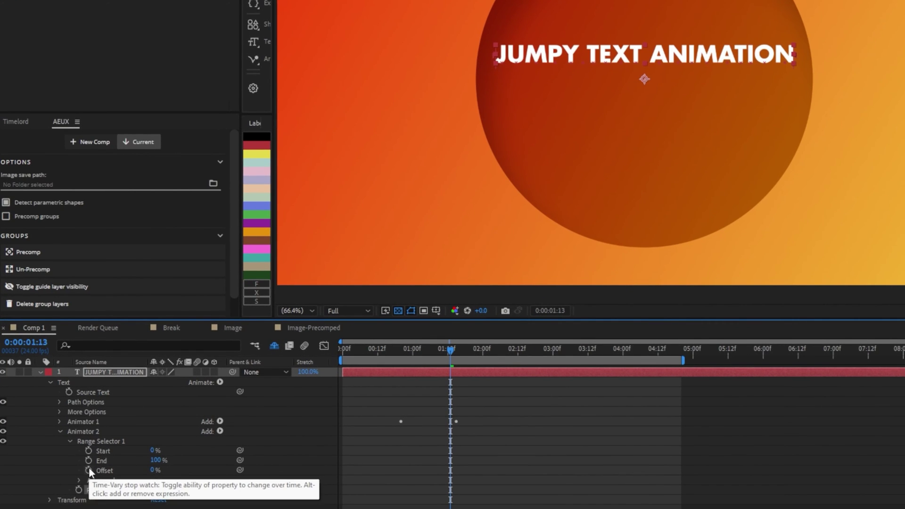
pyautogui.click(80, 480)
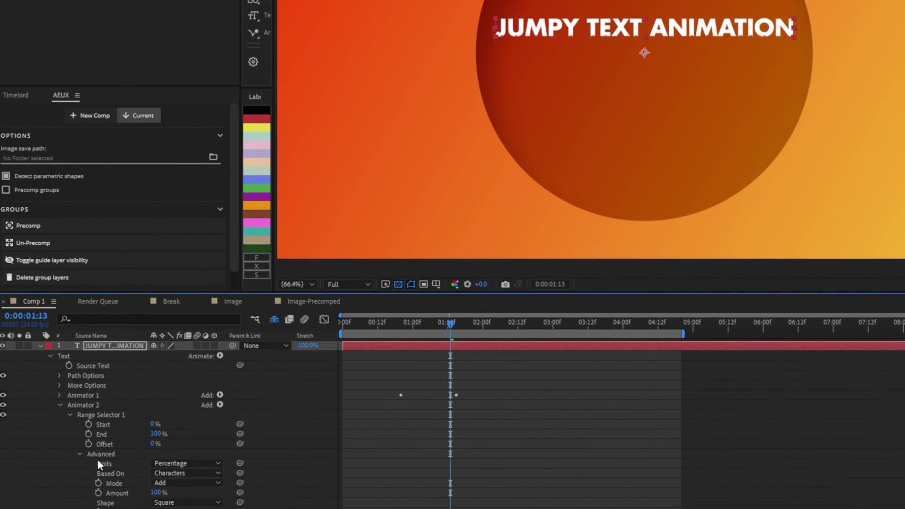
pyautogui.click(184, 473)
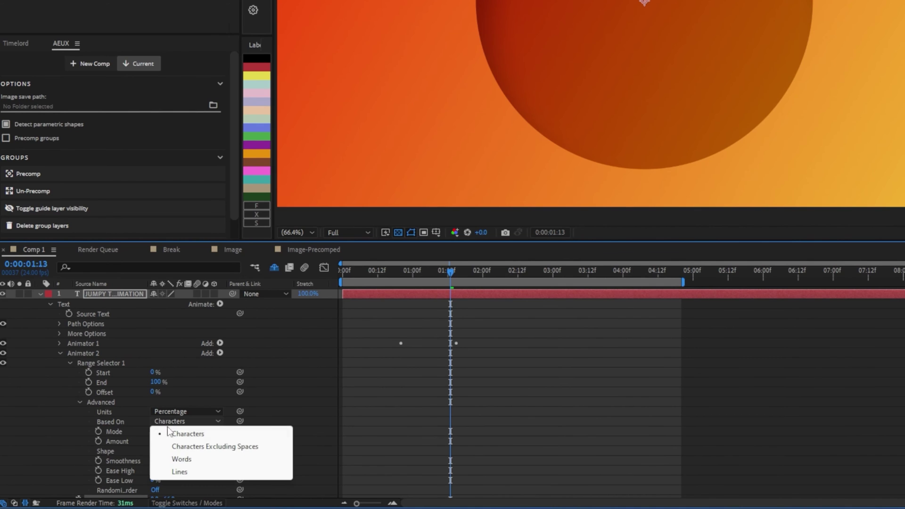
pyautogui.click(183, 457)
pyautogui.click(177, 451)
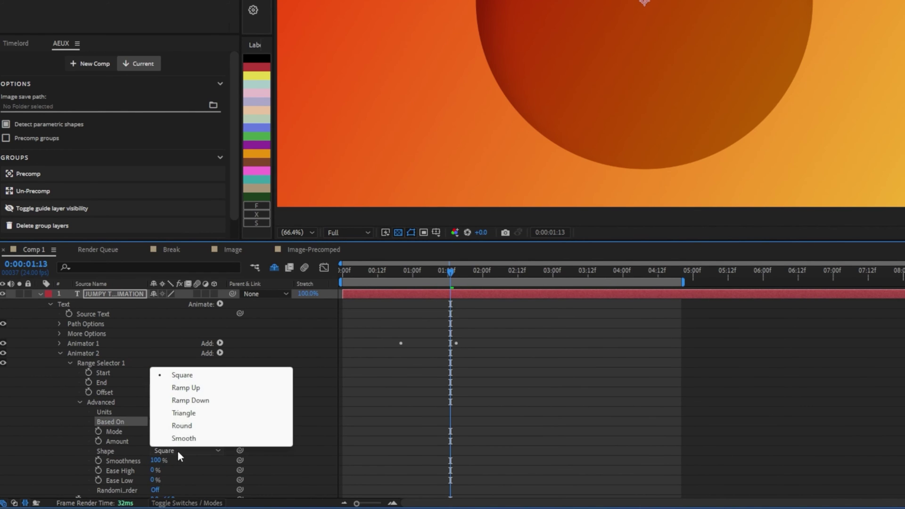
pyautogui.click(191, 388)
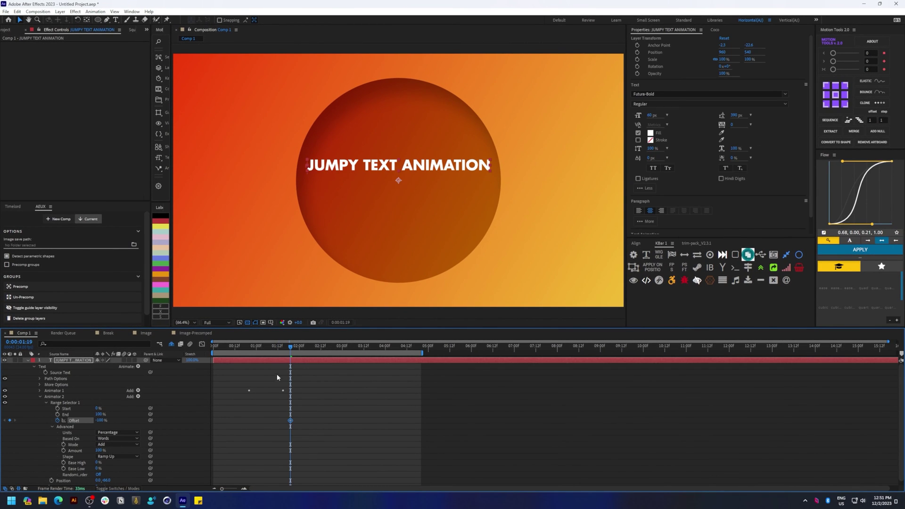
# Step: Keyframe Animator 2's Offset up to 100% later in time and ease both keyframes
pyautogui.moveTo(302, 352); pyautogui.dragTo(312, 349)
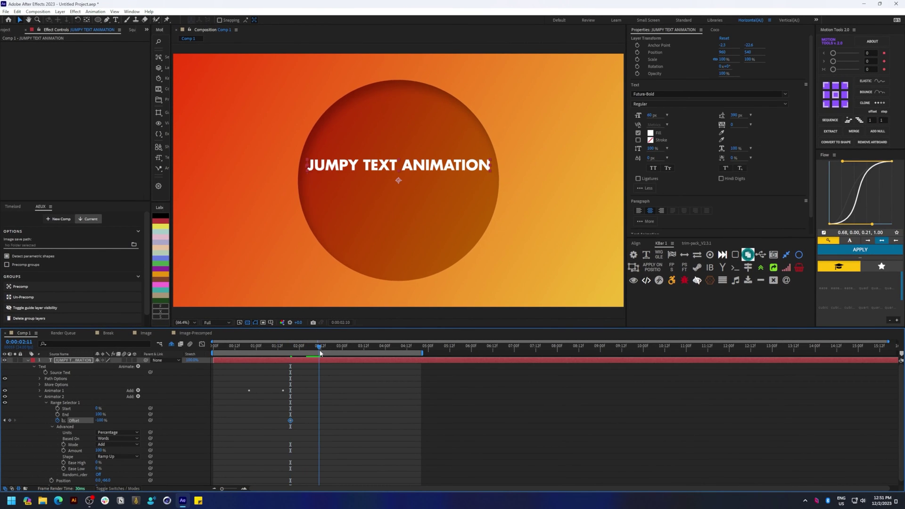
pyautogui.moveTo(100, 420); pyautogui.dragTo(188, 419)
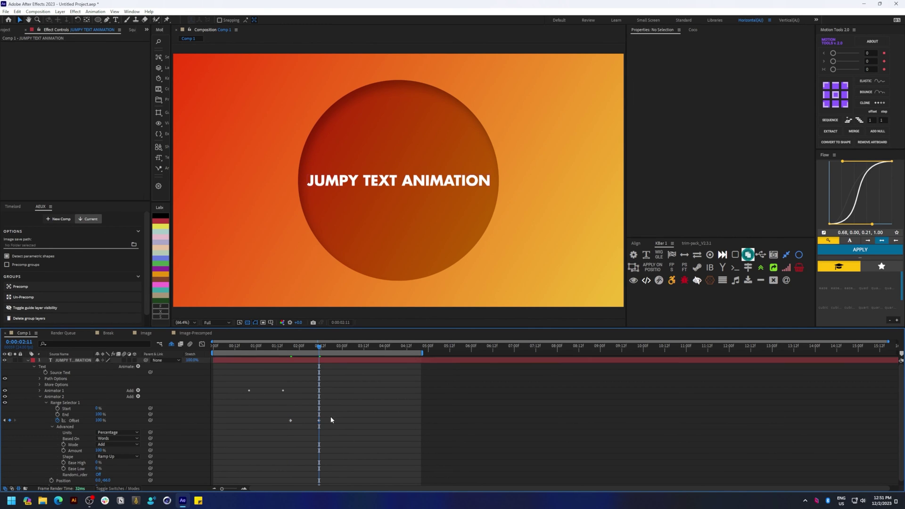
pyautogui.moveTo(330, 417); pyautogui.dragTo(282, 422)
pyautogui.press('F9')
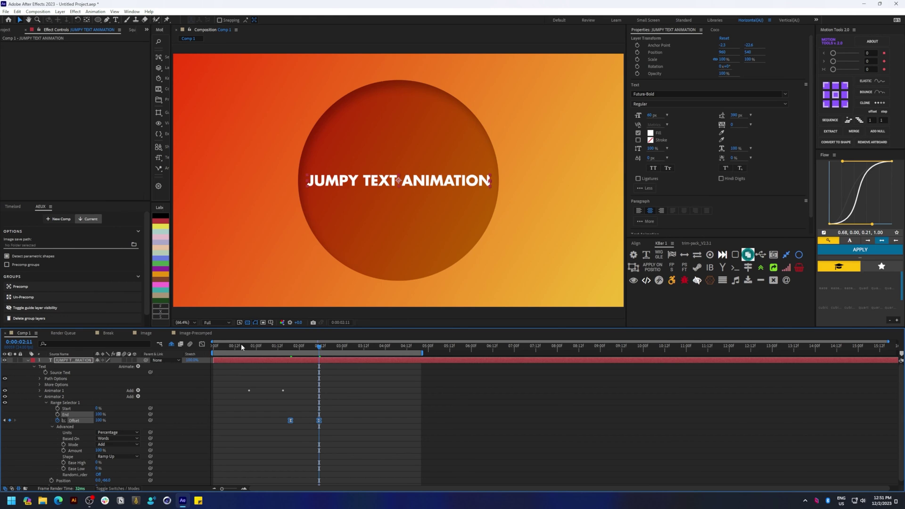
# Step: Preview the words dropping in, then raise Ease Low to 11%
pyautogui.moveTo(242, 348); pyautogui.dragTo(315, 352)
pyautogui.press('space')
pyautogui.click(101, 466)
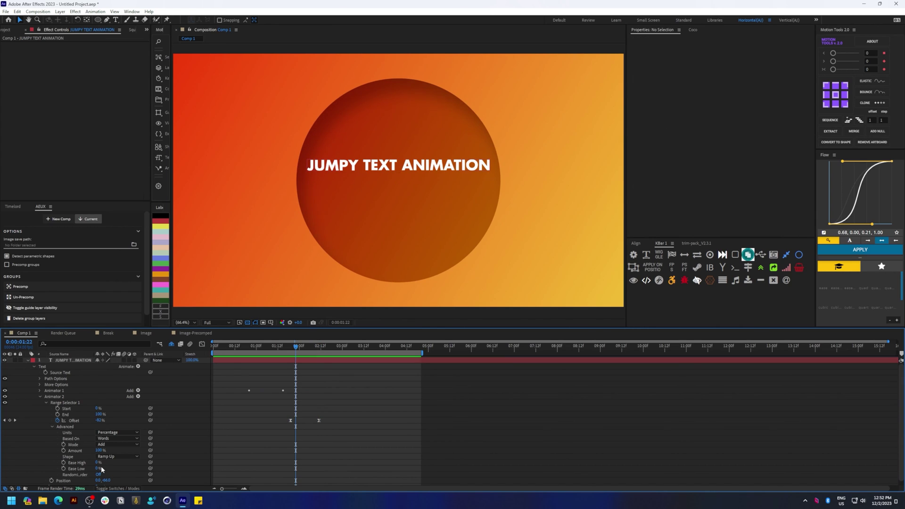
pyautogui.moveTo(96, 470); pyautogui.dragTo(104, 468)
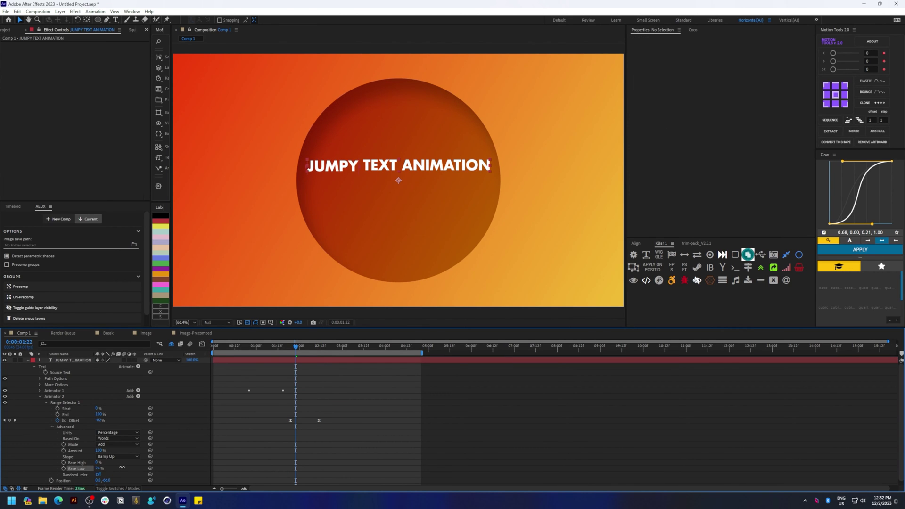
# Step: Review the motion around 1:18–1:20, undo the last change, and show the Offset keyframes
pyautogui.click(289, 347)
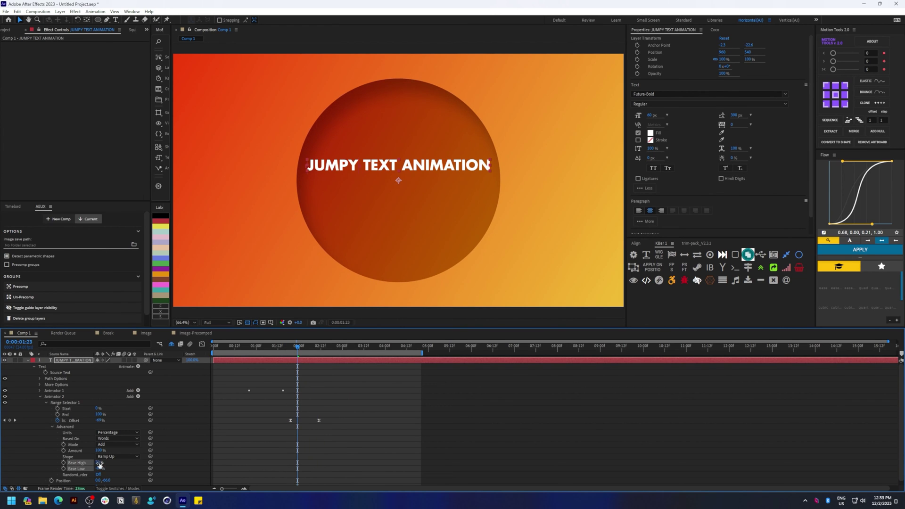
pyautogui.moveTo(297, 347); pyautogui.dragTo(292, 347)
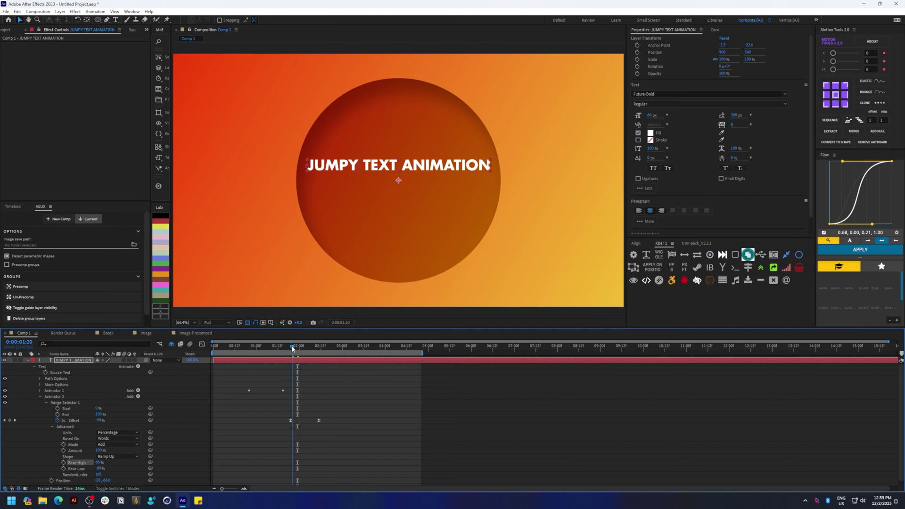
pyautogui.click(291, 362)
pyautogui.hotkey('ctrl', 'z')
pyautogui.hotkey('ctrl', 'z')
pyautogui.click(291, 347)
pyautogui.press('space')
pyautogui.press('space')
pyautogui.press('u')
pyautogui.moveTo(282, 380); pyautogui.dragTo(331, 385)
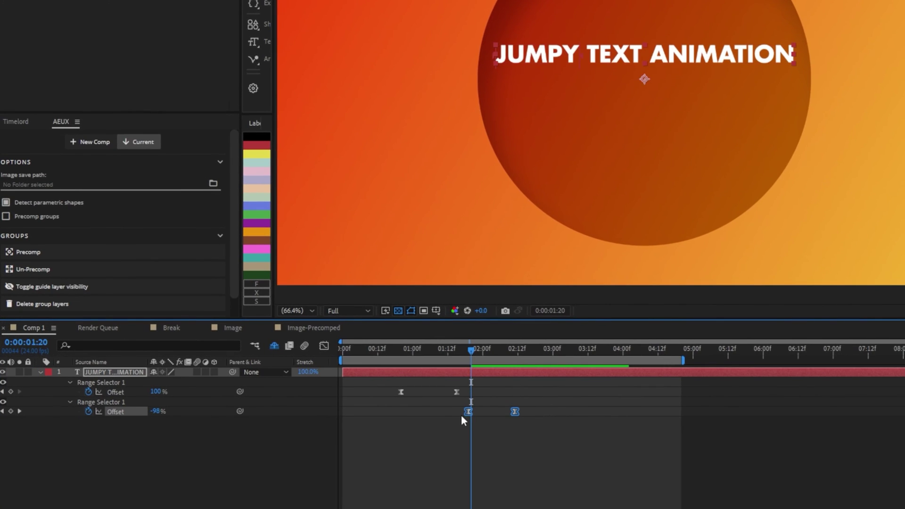
# Step: Shift the second Offset's keyframes earlier to 1:18 and preview the start
pyautogui.moveTo(465, 411); pyautogui.dragTo(416, 417)
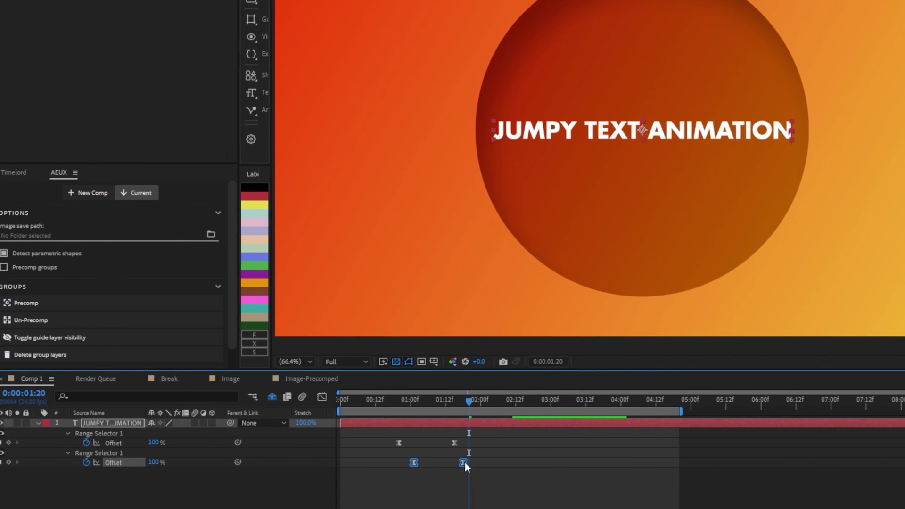
pyautogui.click(493, 443)
pyautogui.click(391, 399)
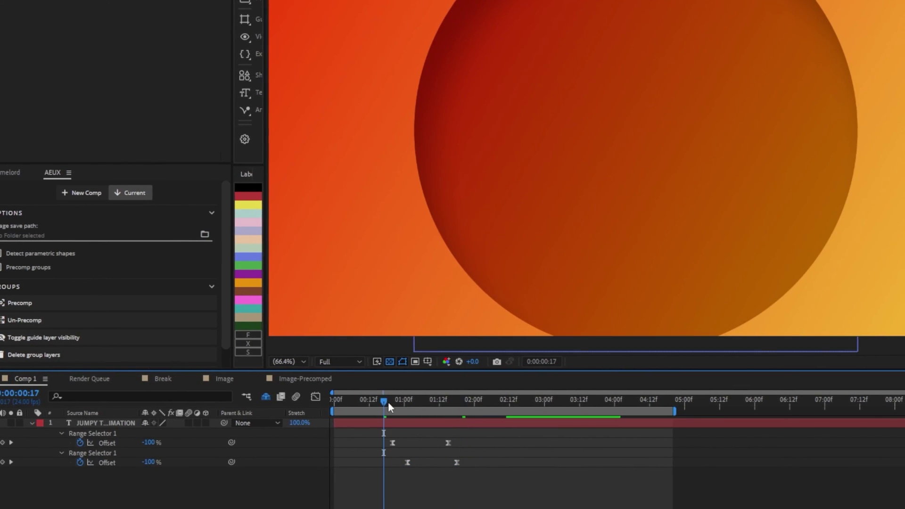
pyautogui.moveTo(388, 402); pyautogui.dragTo(391, 402)
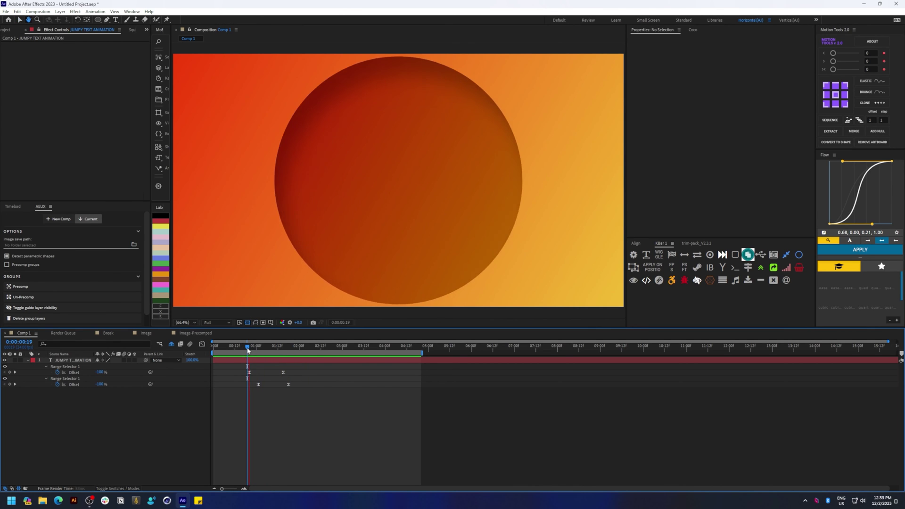
pyautogui.press('space')
# Step: Set Animator 2's Ease Low to -40% on the JUMPY TEXT ANIMATION layer and preview
pyautogui.click(284, 348)
pyautogui.click(285, 361)
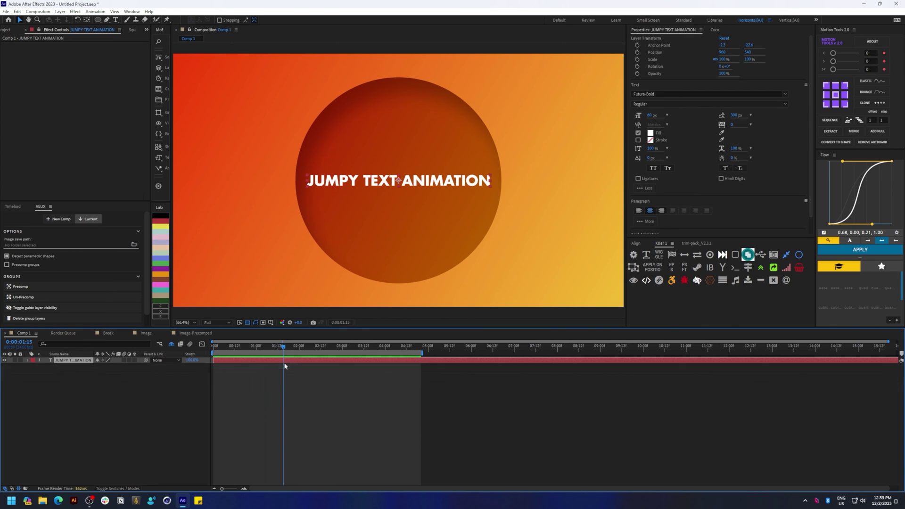
pyautogui.press('u')
pyautogui.press('u')
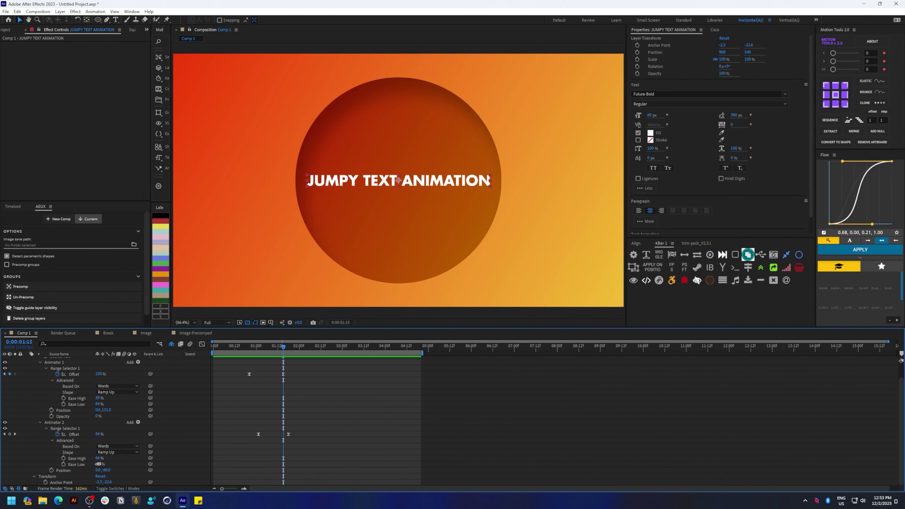
pyautogui.write('-40')
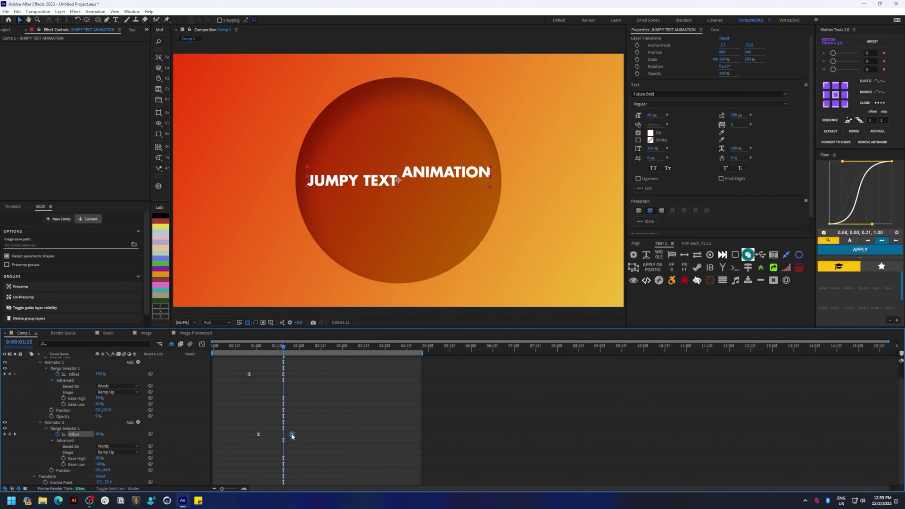
pyautogui.press('space')
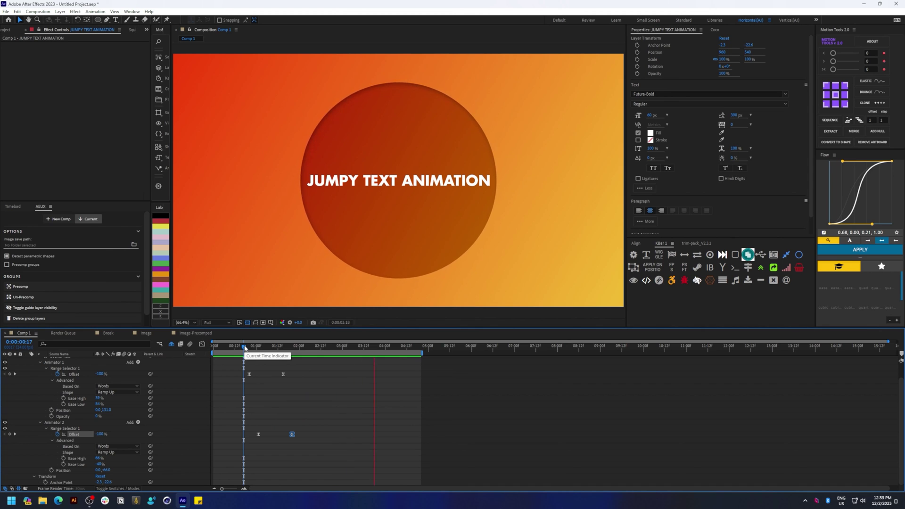
# Step: Push Animator 1's Position X offset to about 1167 and preview the sideways slide-in from 0:18
pyautogui.press('space')
pyautogui.click(319, 376)
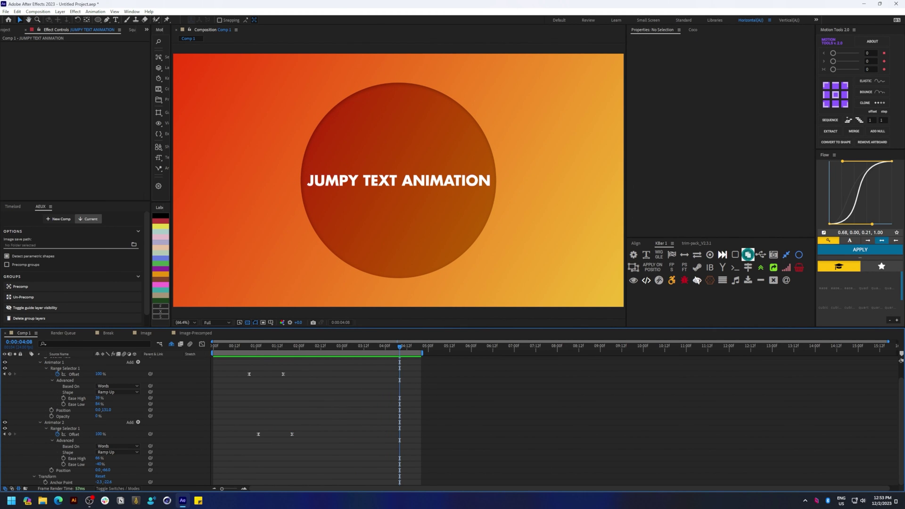
pyautogui.press('space')
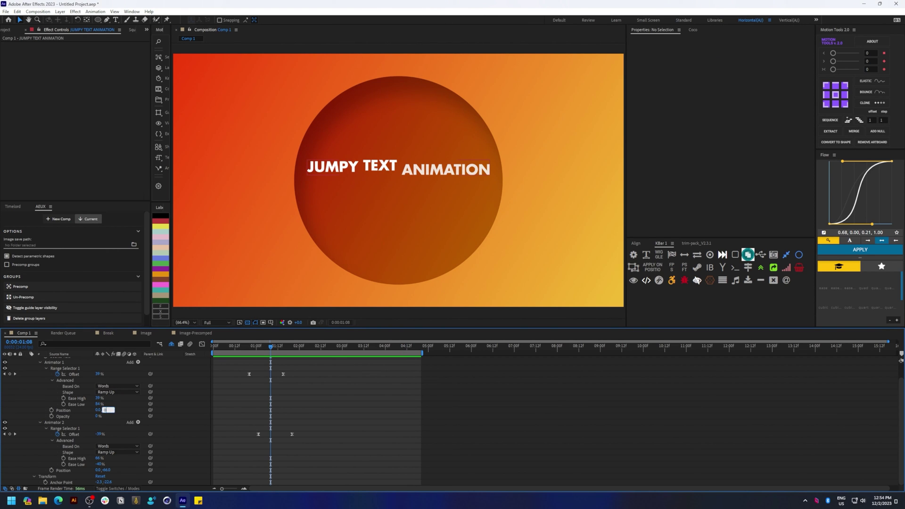
pyautogui.press('Return')
pyautogui.moveTo(98, 410); pyautogui.dragTo(297, 362)
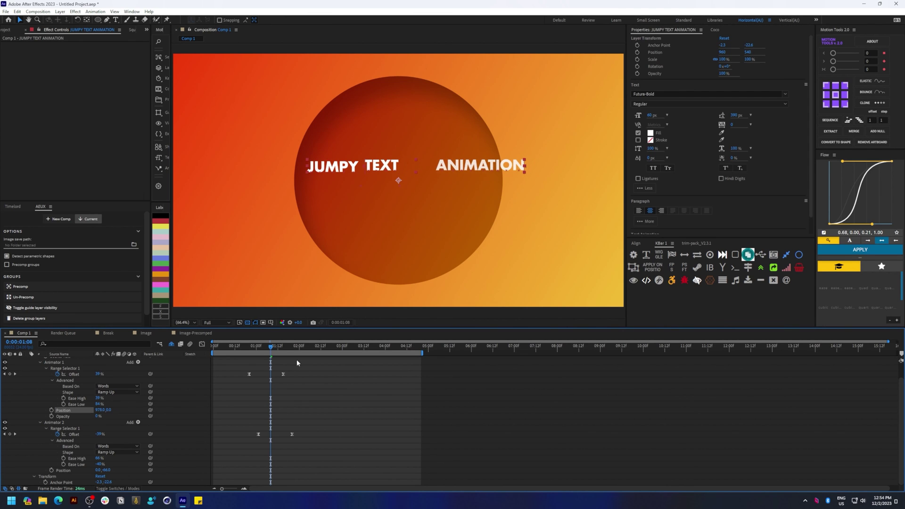
pyautogui.click(246, 348)
pyautogui.press('space')
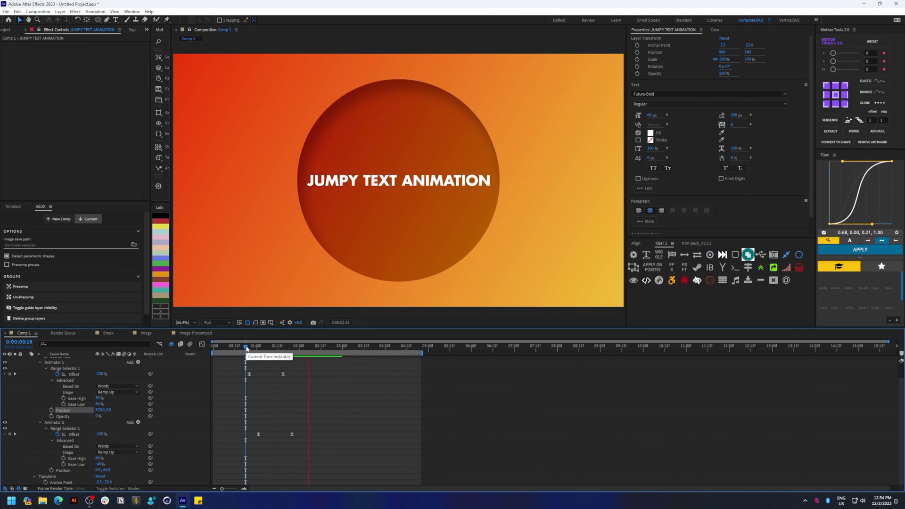